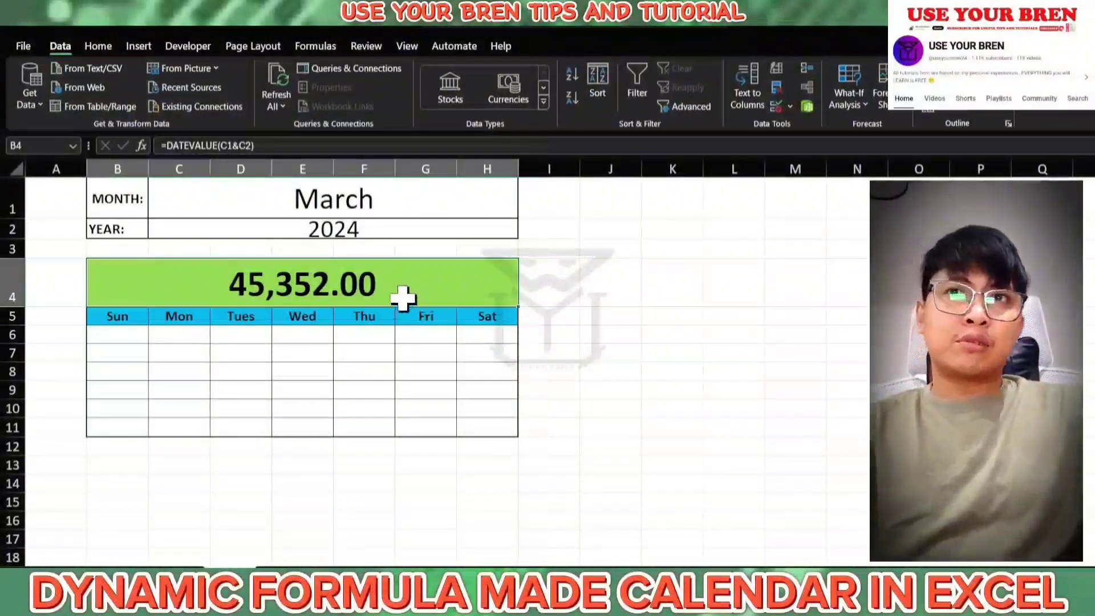
Step: Apply the custom number format MMMM YYY to the green calendar header in B4
{"action": "key", "text": "ctrl+1"}
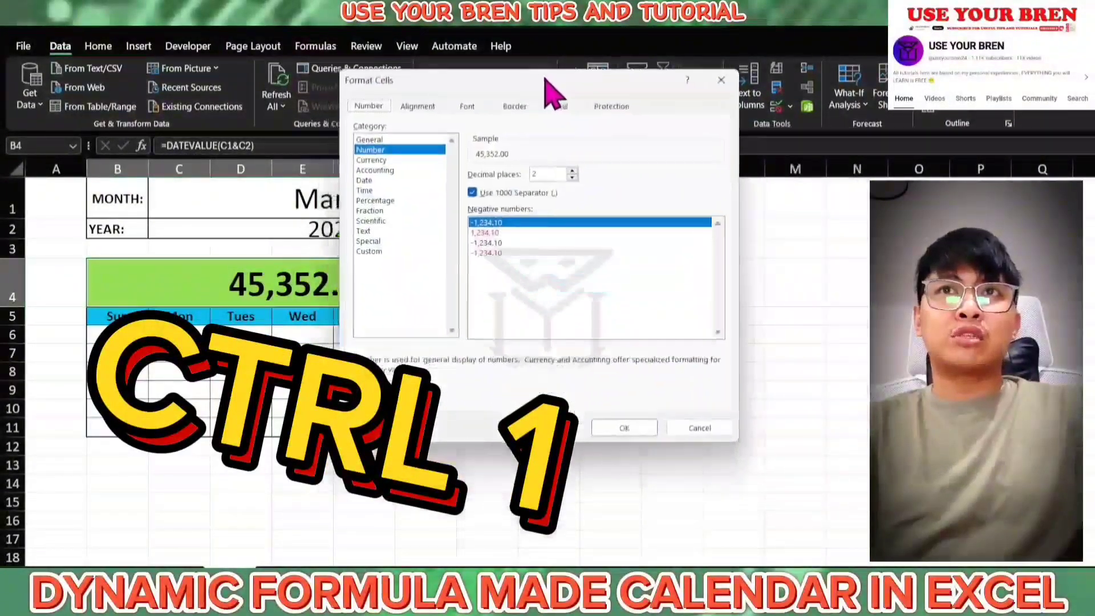
{"action": "left_click_drag", "start_coordinate": [541, 80], "coordinate": [364, 59]}
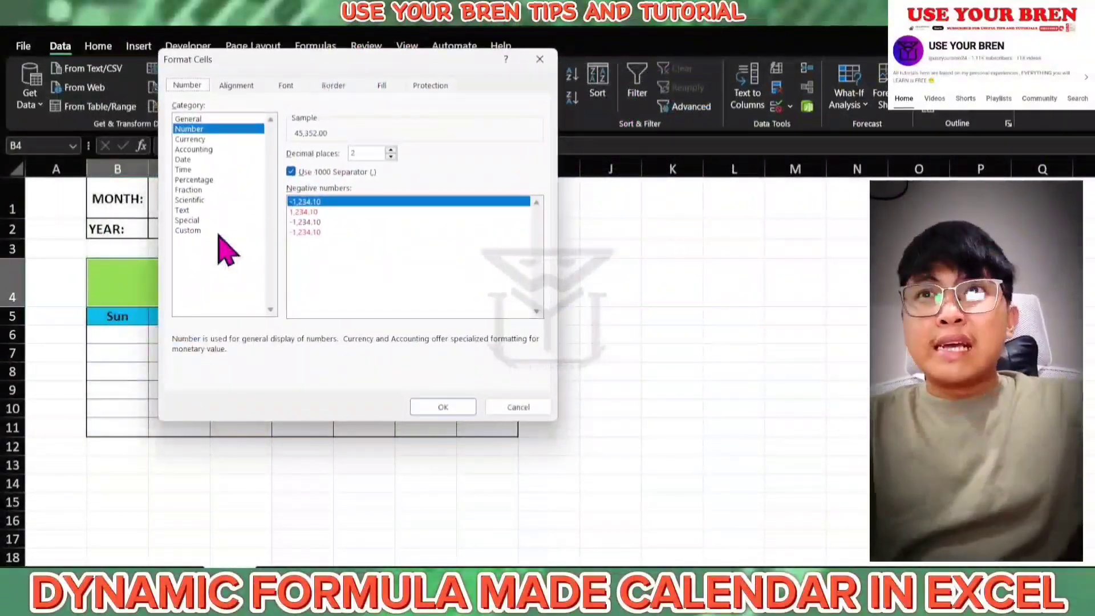
{"action": "left_click", "coordinate": [194, 230]}
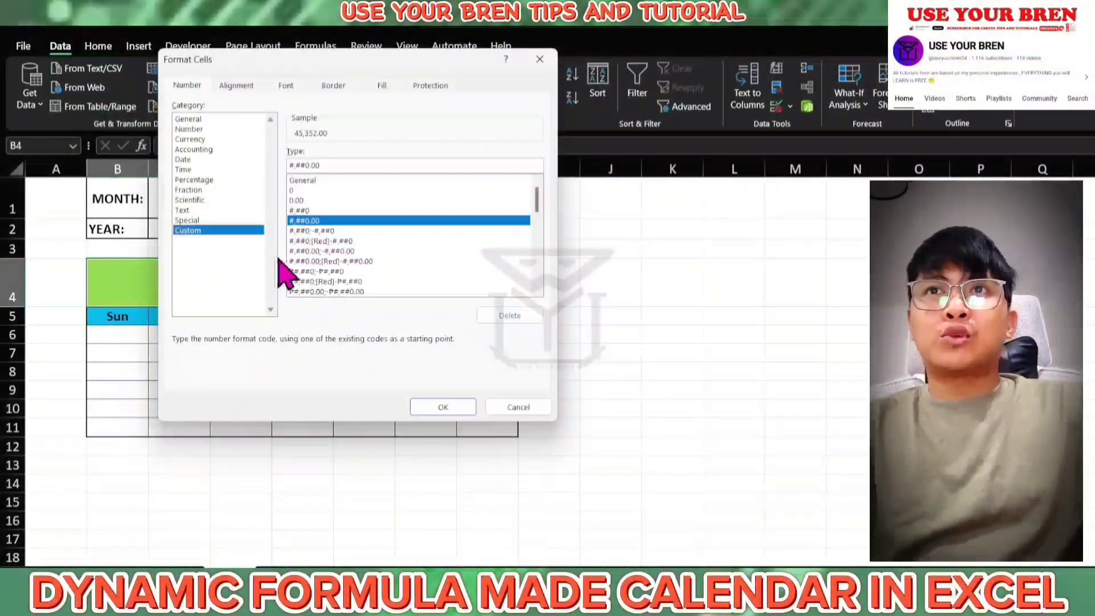
{"action": "left_click_drag", "start_coordinate": [332, 168], "coordinate": [259, 166]}
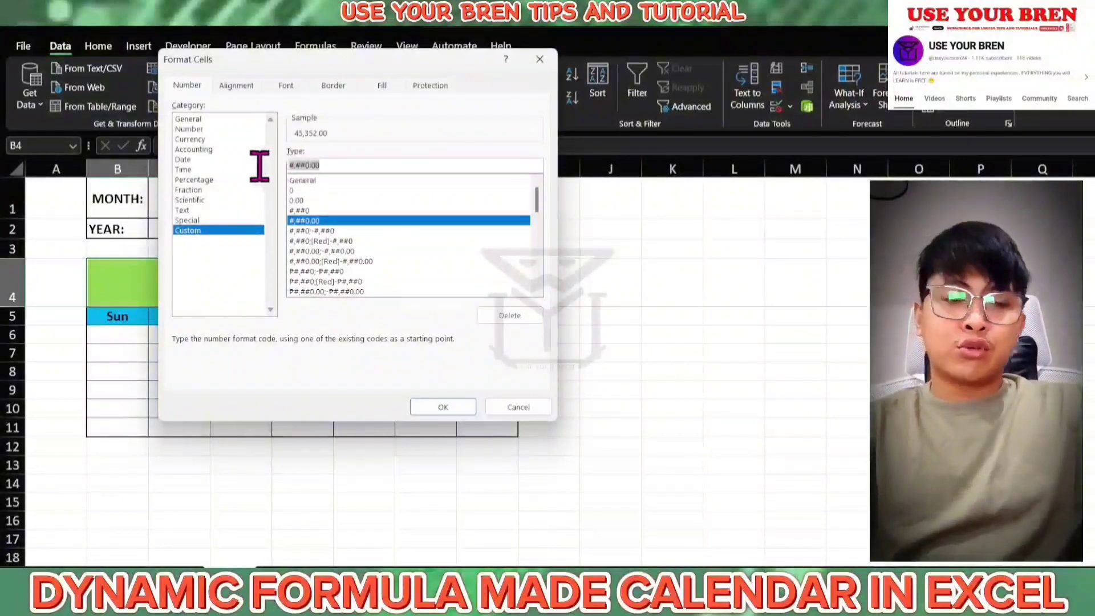
{"action": "key", "text": "BackSpace"}
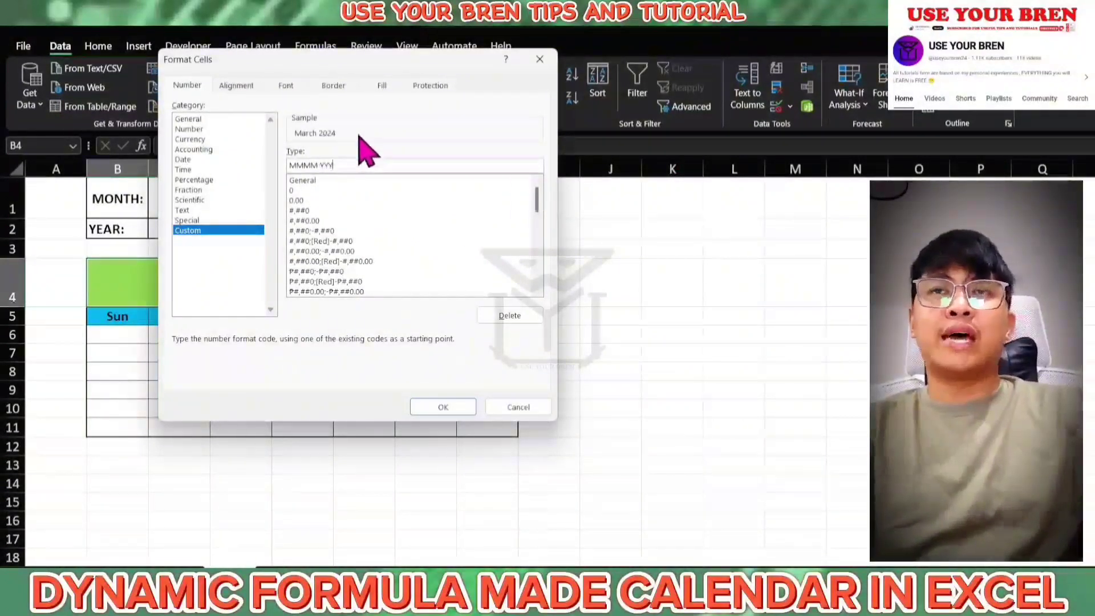
{"action": "left_click", "coordinate": [449, 408]}
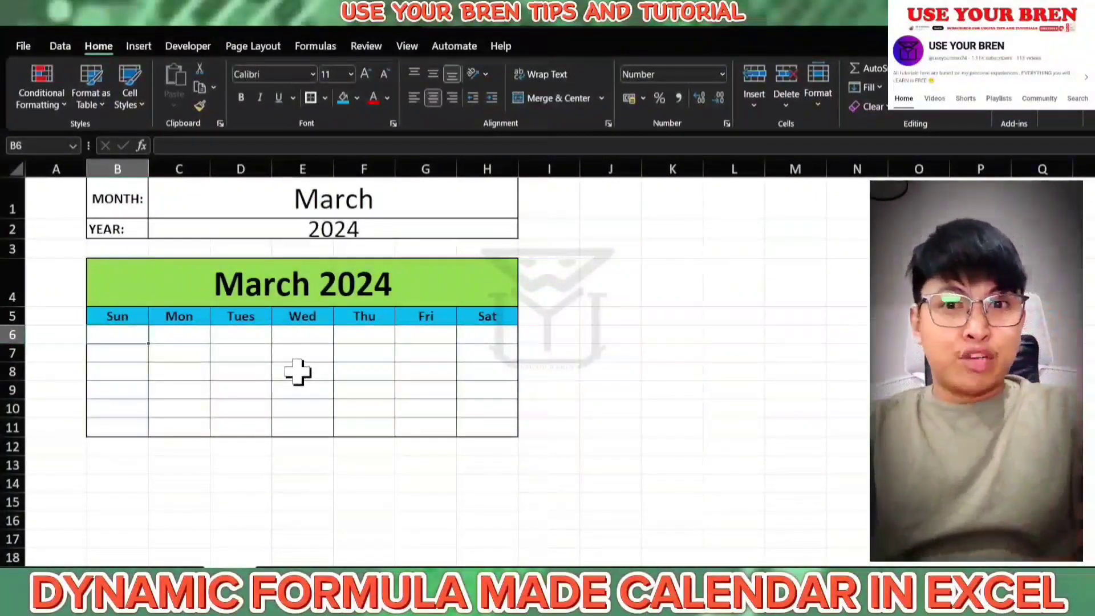
Step: Begin a SEQUENCE formula in B6 with 6 rows, 7 columns and the absolute reference $B$4 as the start
{"action": "type", "text": "=SEQUE"}
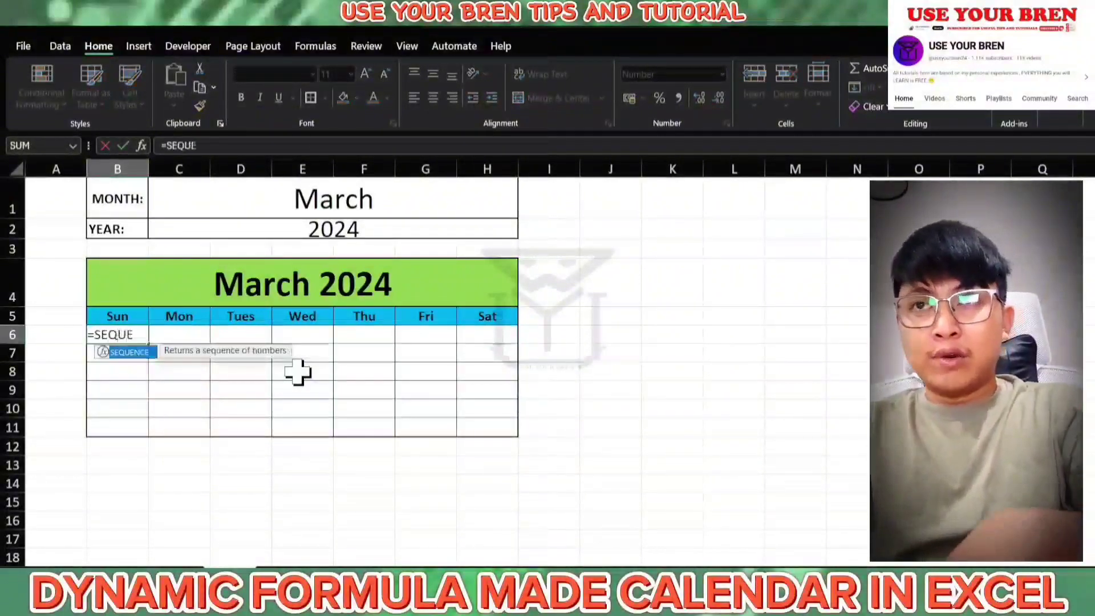
{"action": "type", "text": "NCE("}
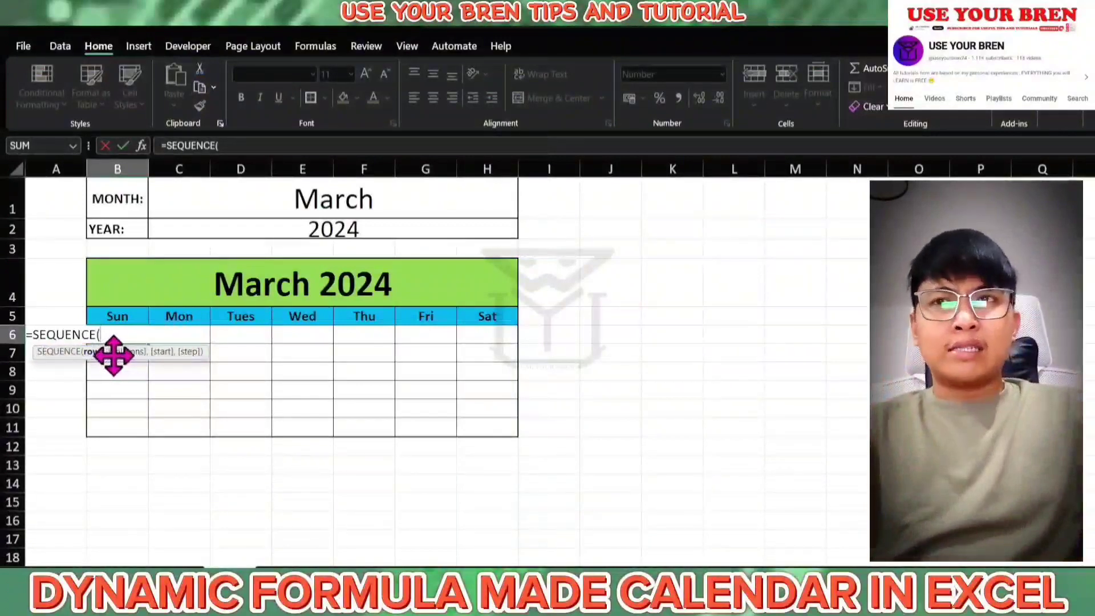
{"action": "type", "text": "6,7,"}
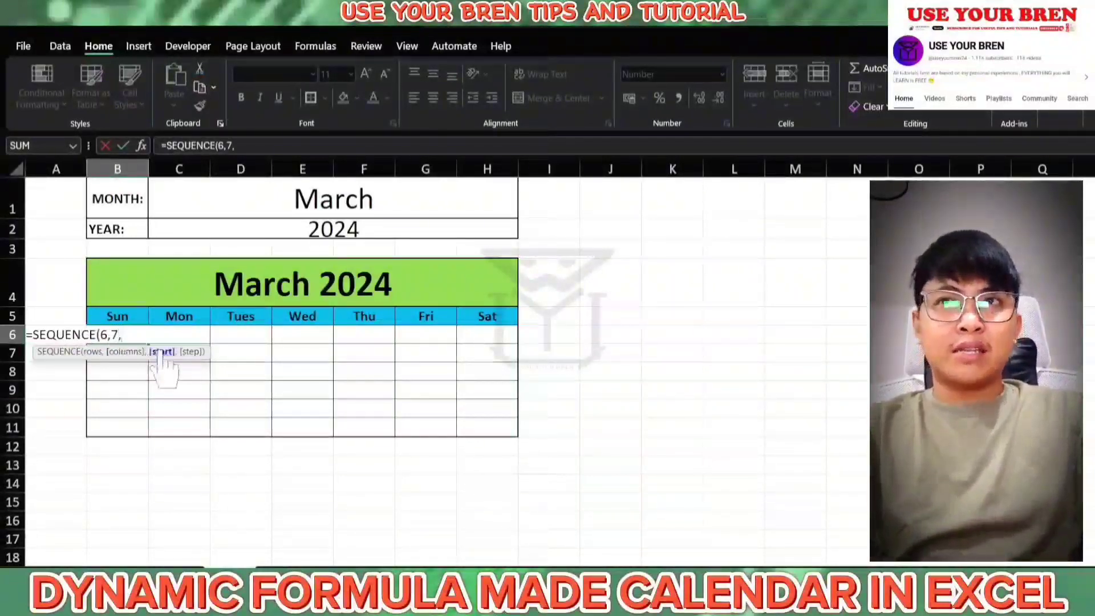
{"action": "left_click", "coordinate": [262, 280]}
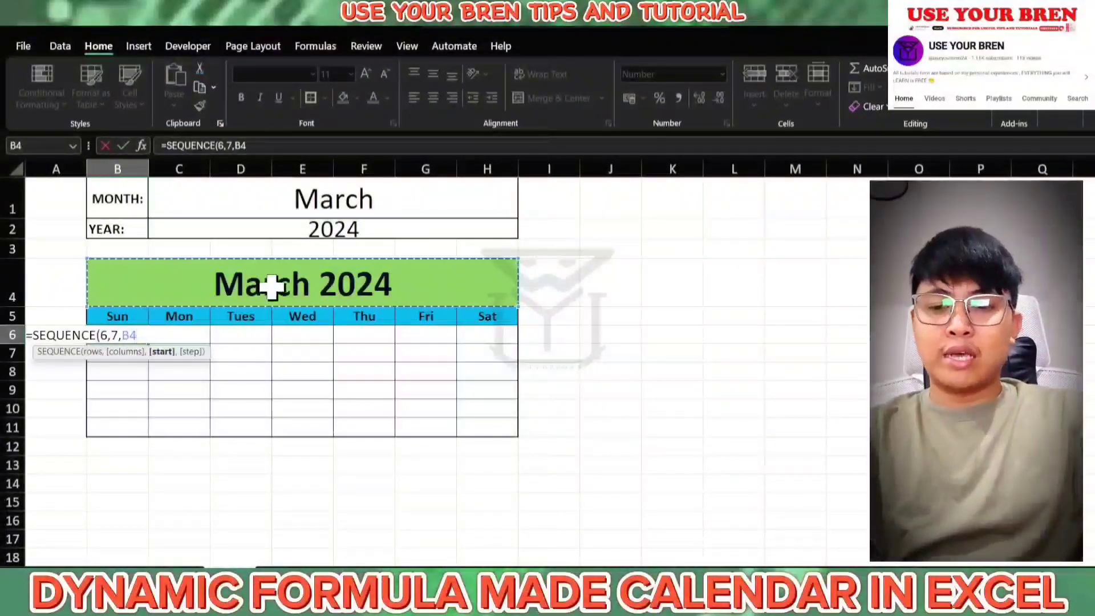
{"action": "key", "text": "F4"}
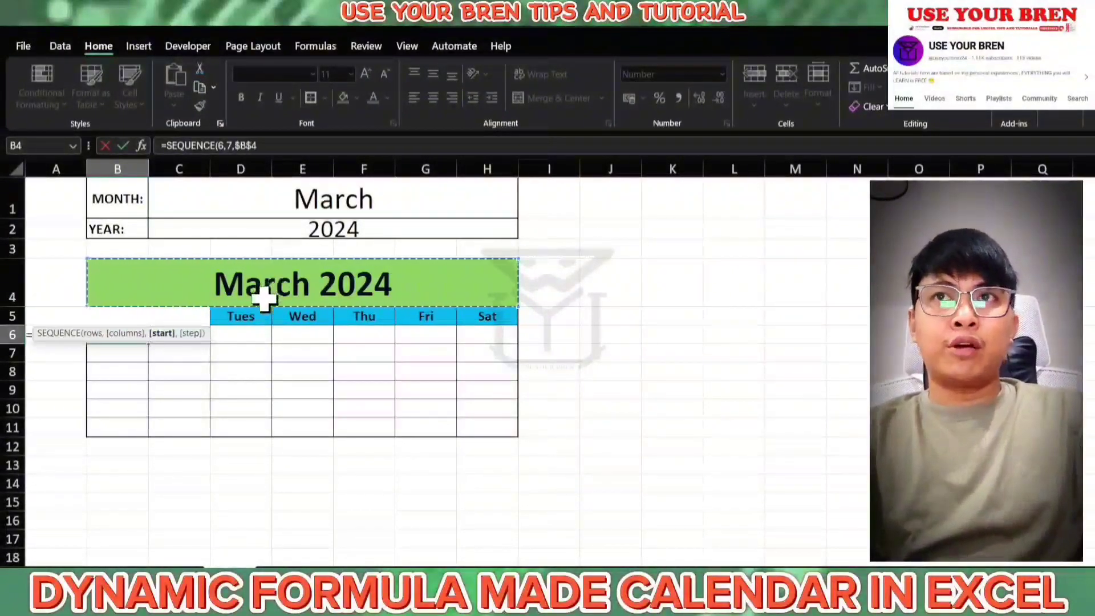
{"action": "left_click", "coordinate": [264, 144]}
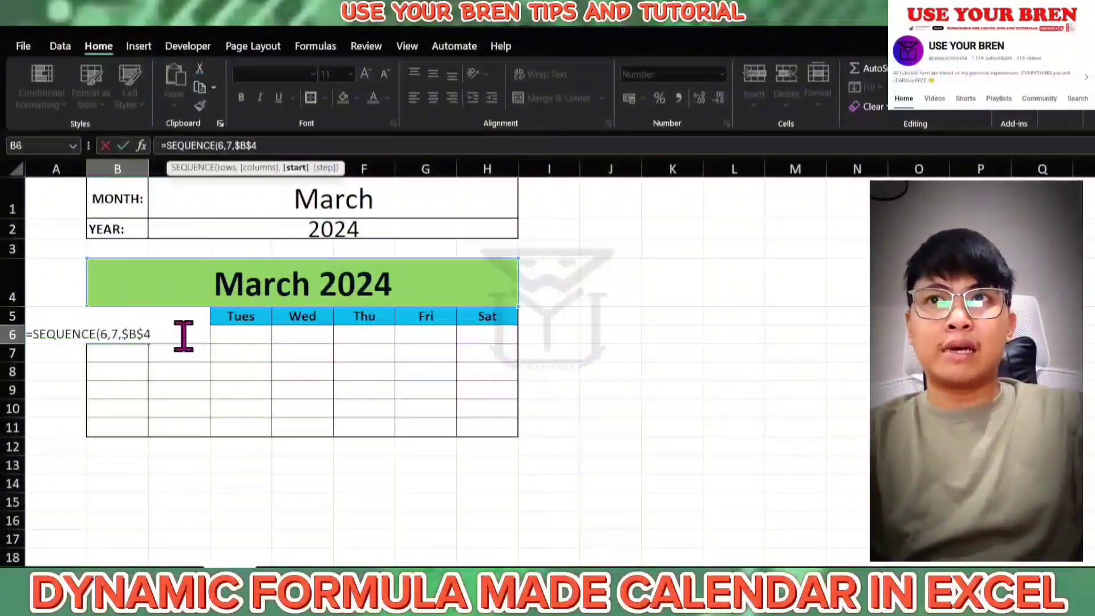
{"action": "left_click", "coordinate": [175, 336]}
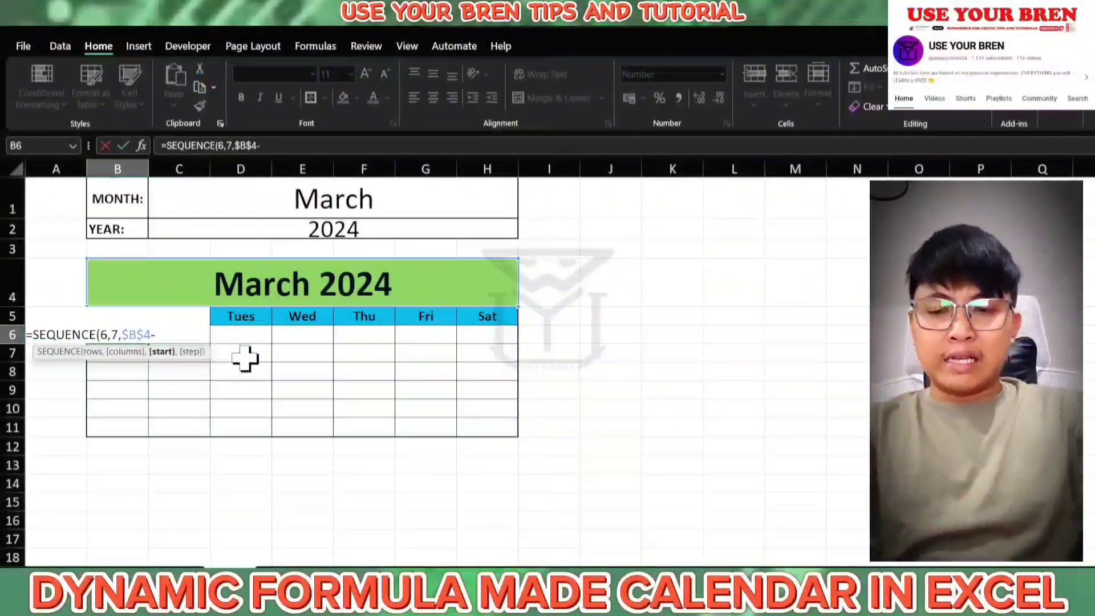
Step: Subtract WEEKDAY($B$4,1) from the start value in the B6 SEQUENCE formula
{"action": "type", "text": "-WEEKDA"}
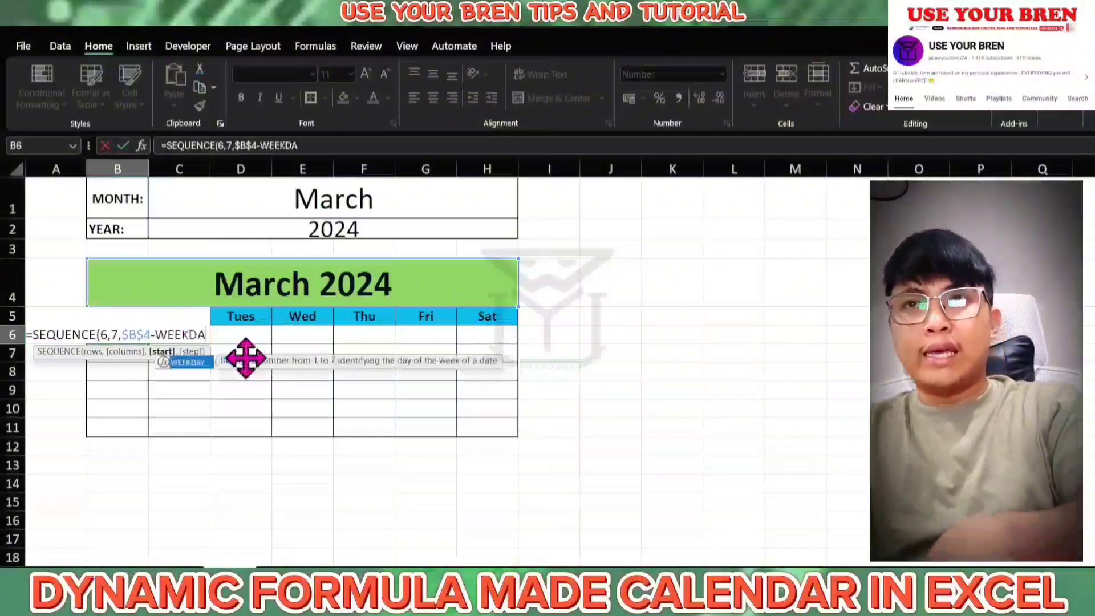
{"action": "type", "text": "Y("}
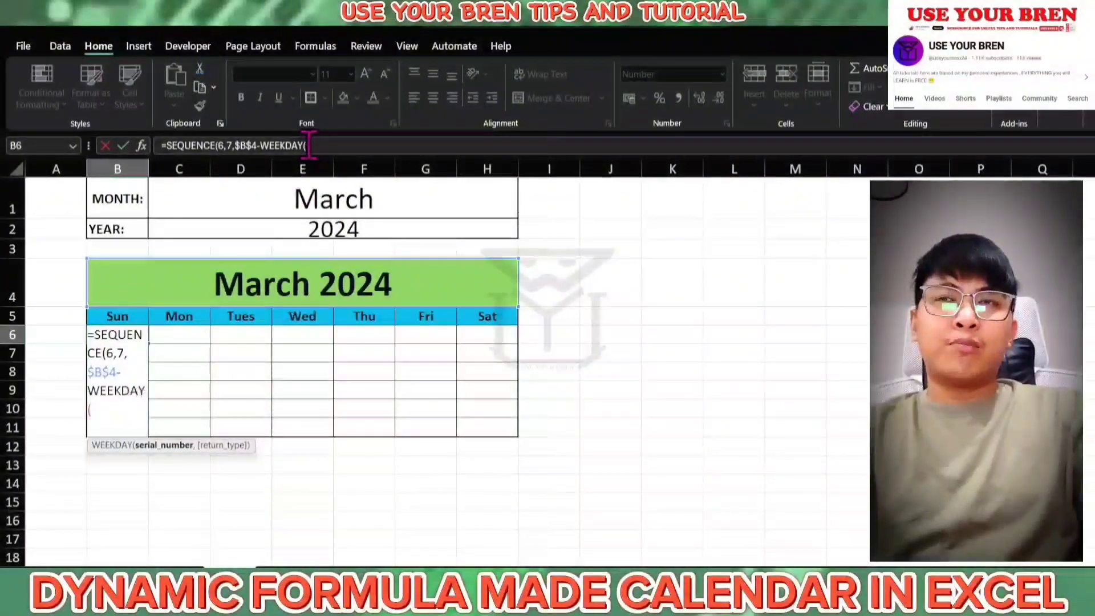
{"action": "left_click", "coordinate": [303, 284]}
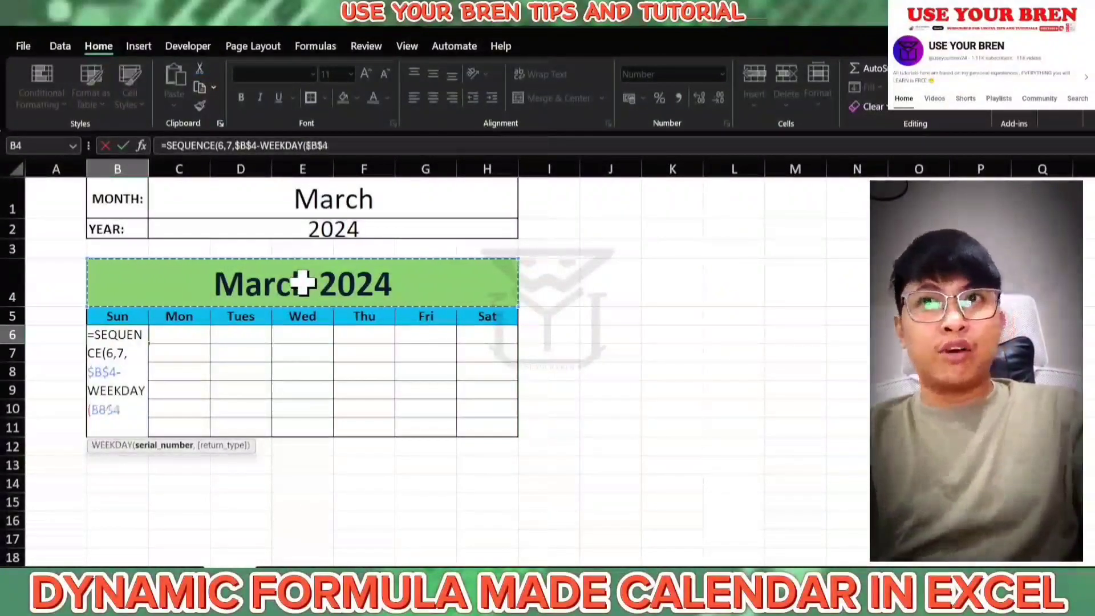
{"action": "type", "text": ","}
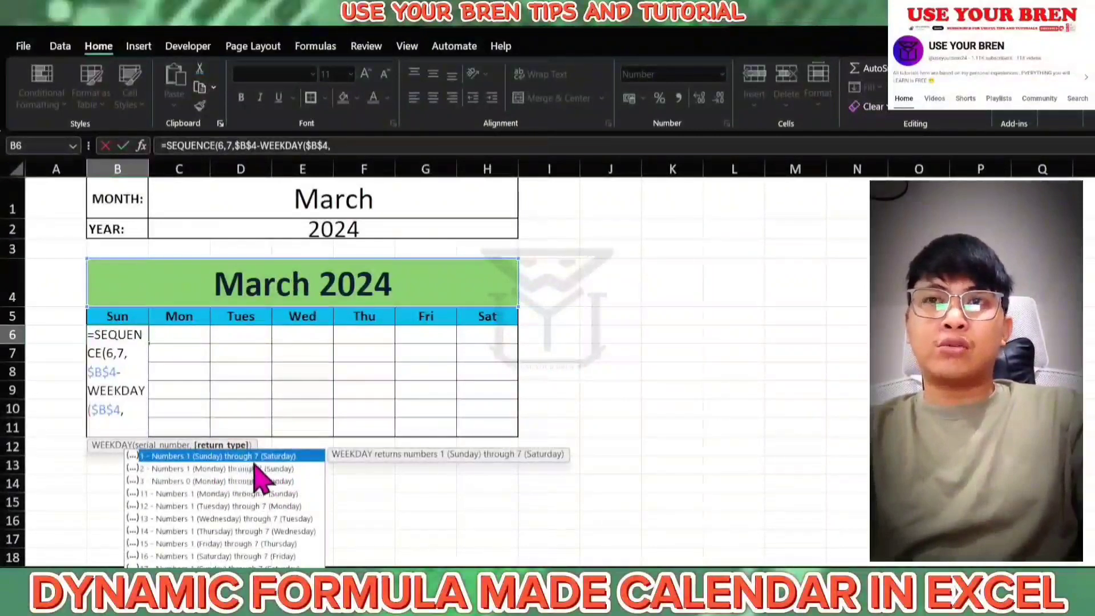
{"action": "left_click", "coordinate": [365, 150]}
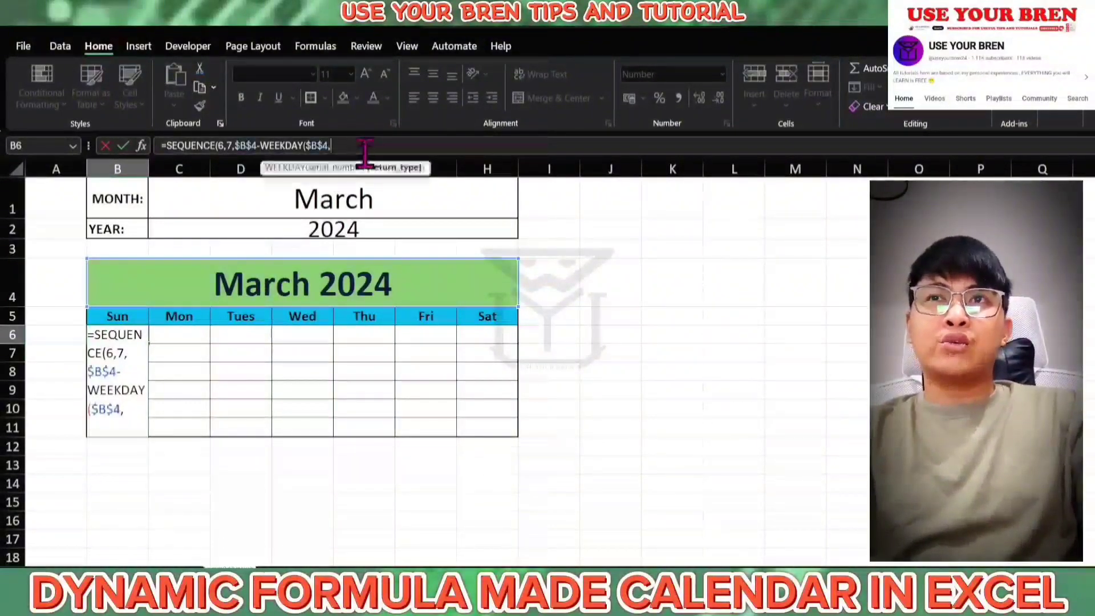
{"action": "type", "text": "1"}
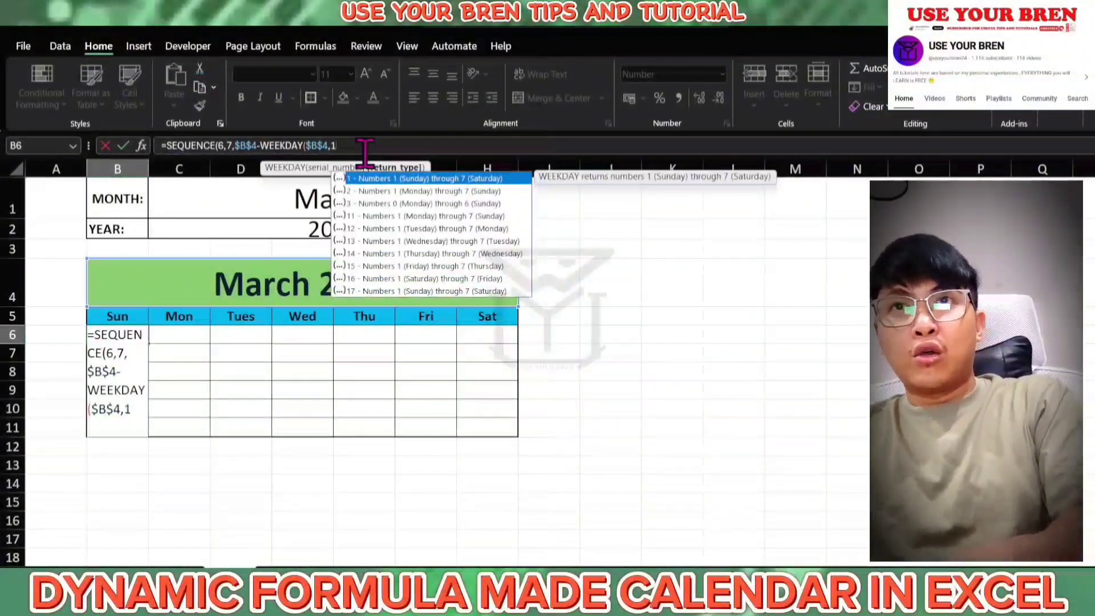
{"action": "type", "text": ")"}
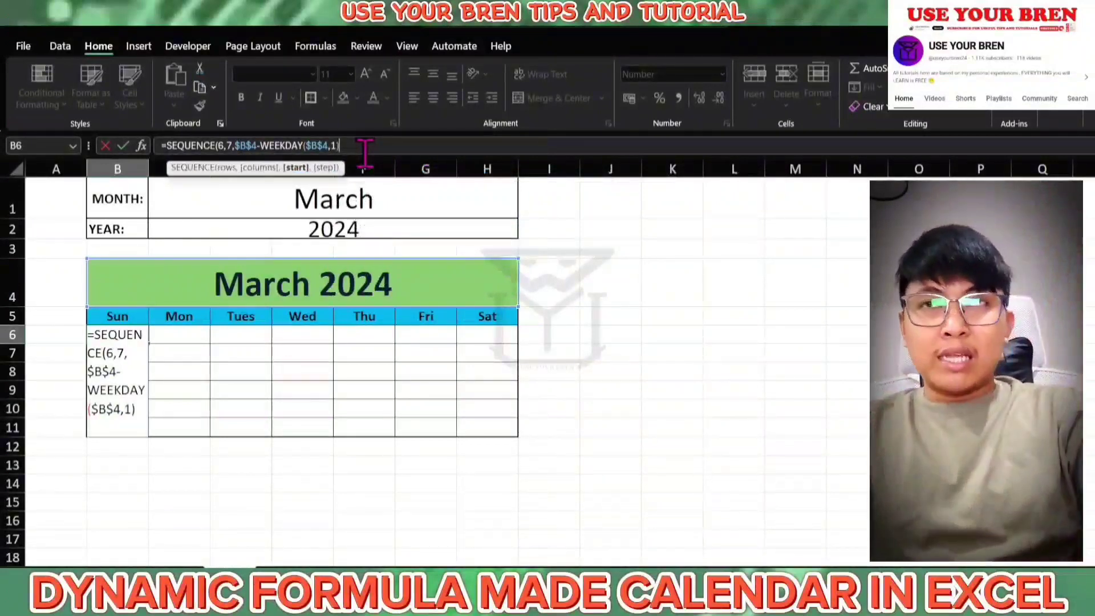
Step: Add 1 to the start value, set the step to 1 and complete the SEQUENCE formula in B6
{"action": "type", "text": "+1"}
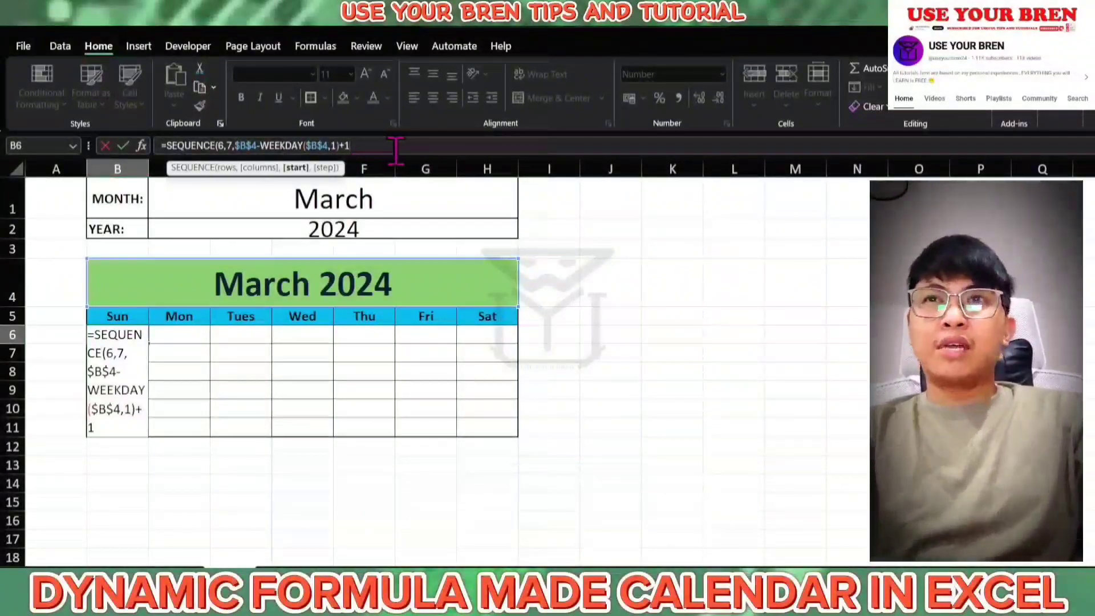
{"action": "type", "text": ",1"}
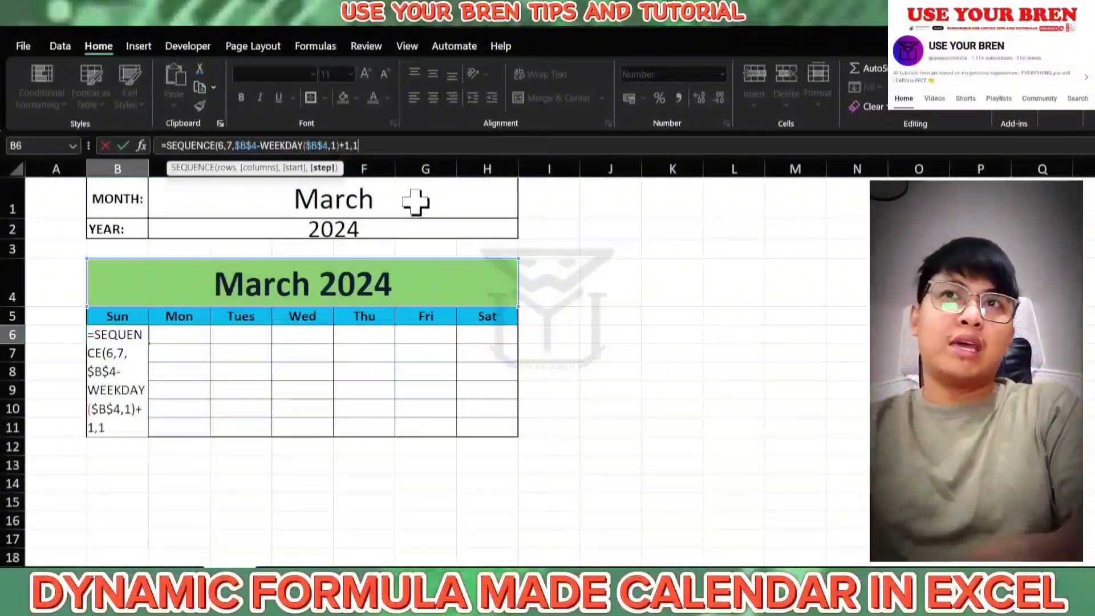
{"action": "type", "text": ")"}
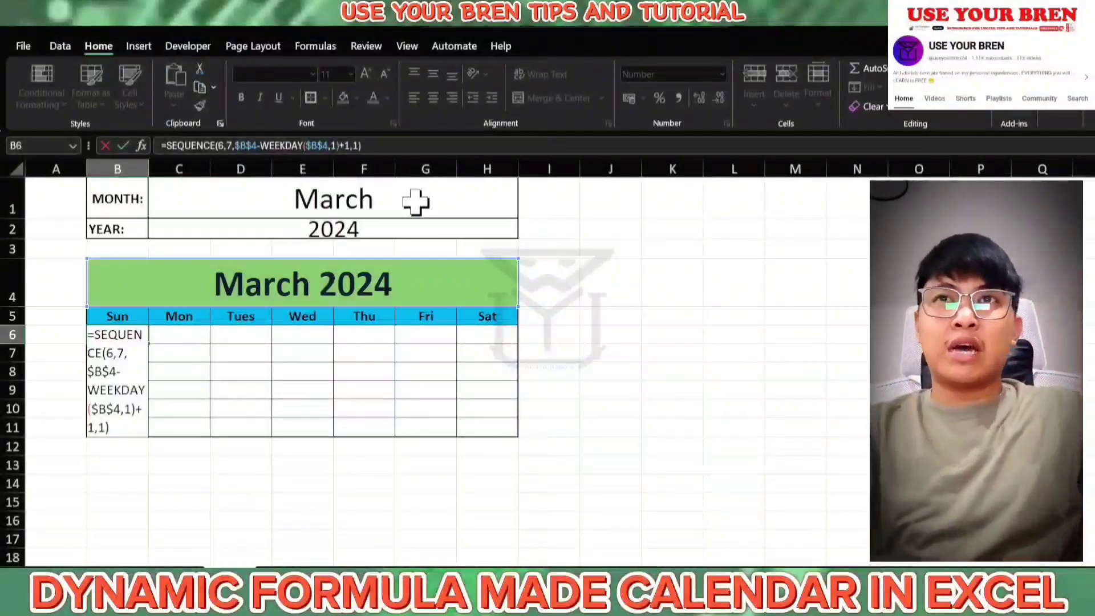
{"action": "key", "text": "Return"}
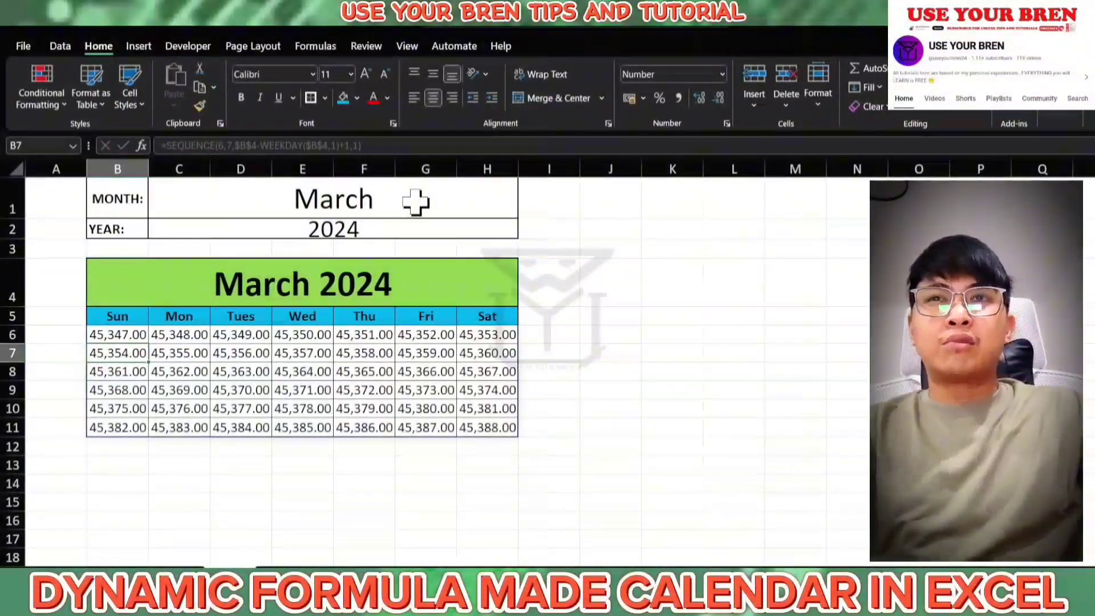
Step: Format the calendar grid B6:H11 as Short Date
{"action": "left_click_drag", "start_coordinate": [117, 335], "coordinate": [471, 426]}
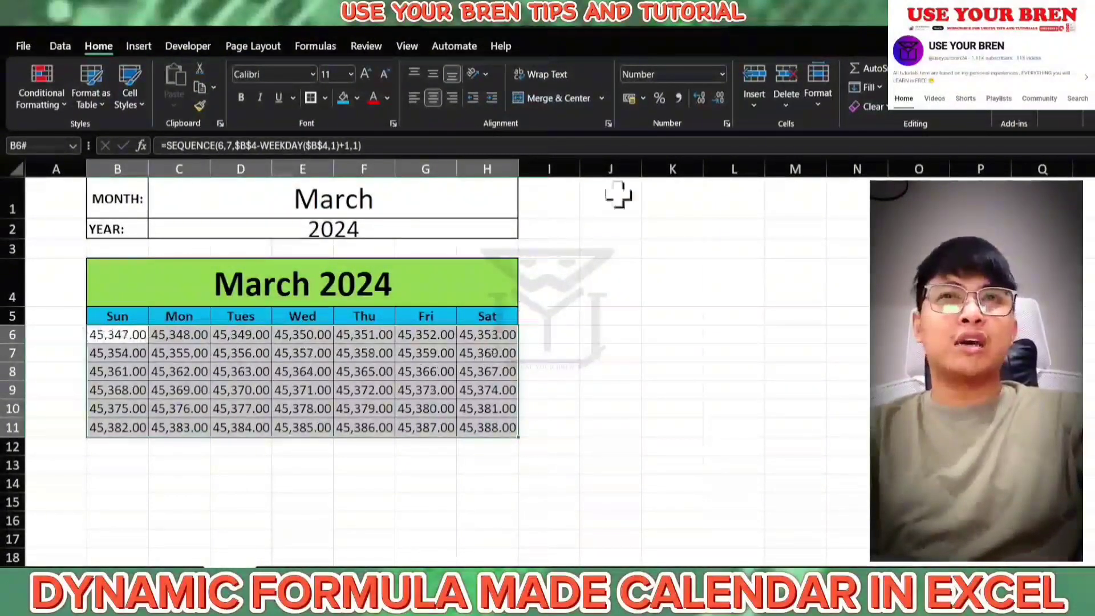
{"action": "left_click", "coordinate": [723, 74]}
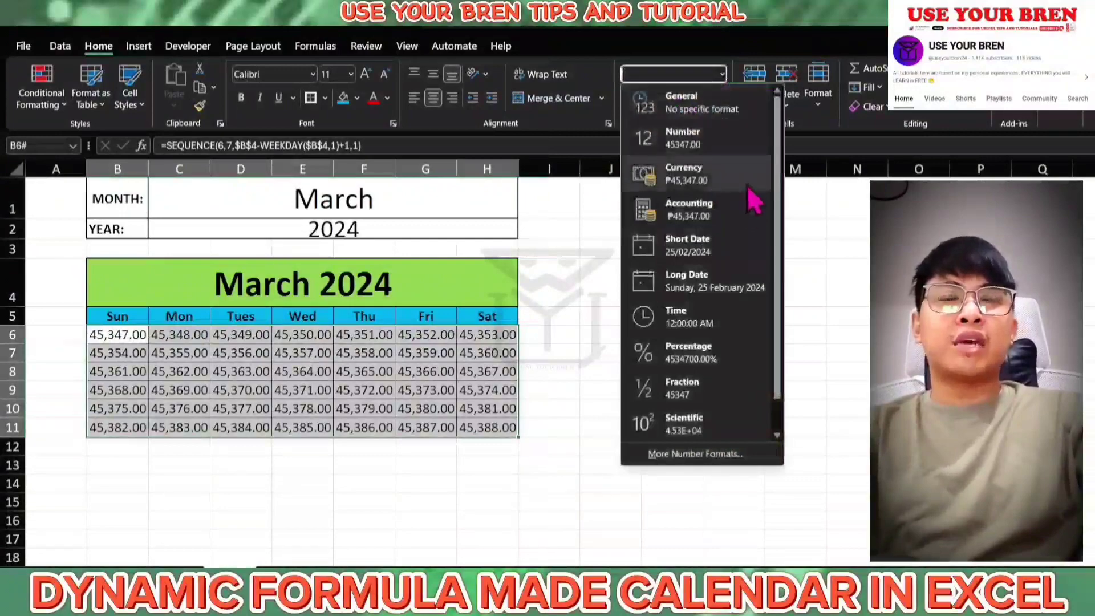
{"action": "left_click", "coordinate": [723, 249]}
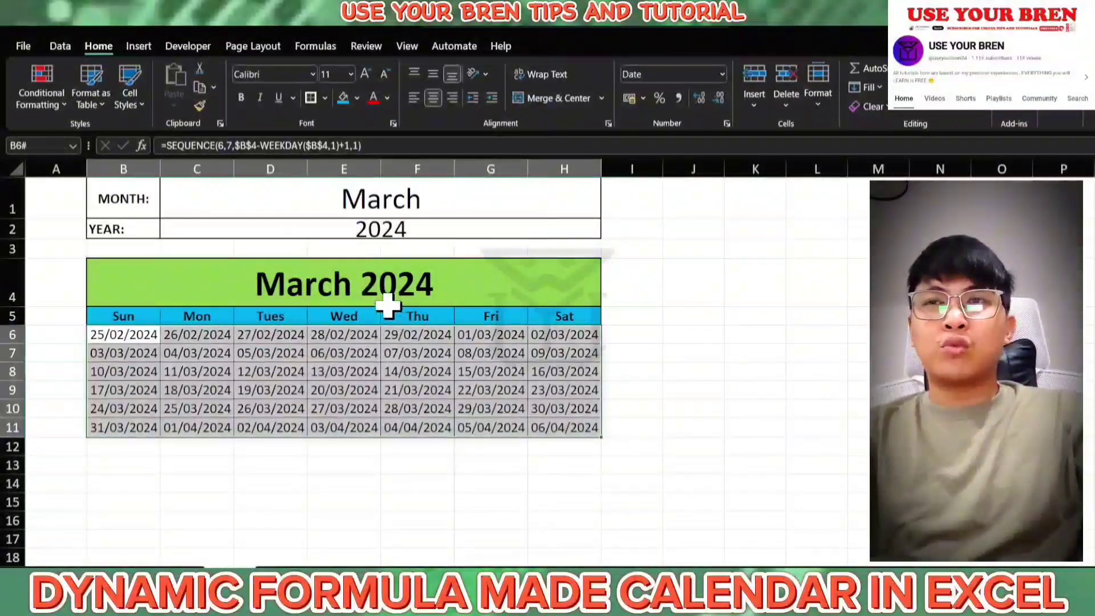
{"action": "left_click", "coordinate": [491, 340]}
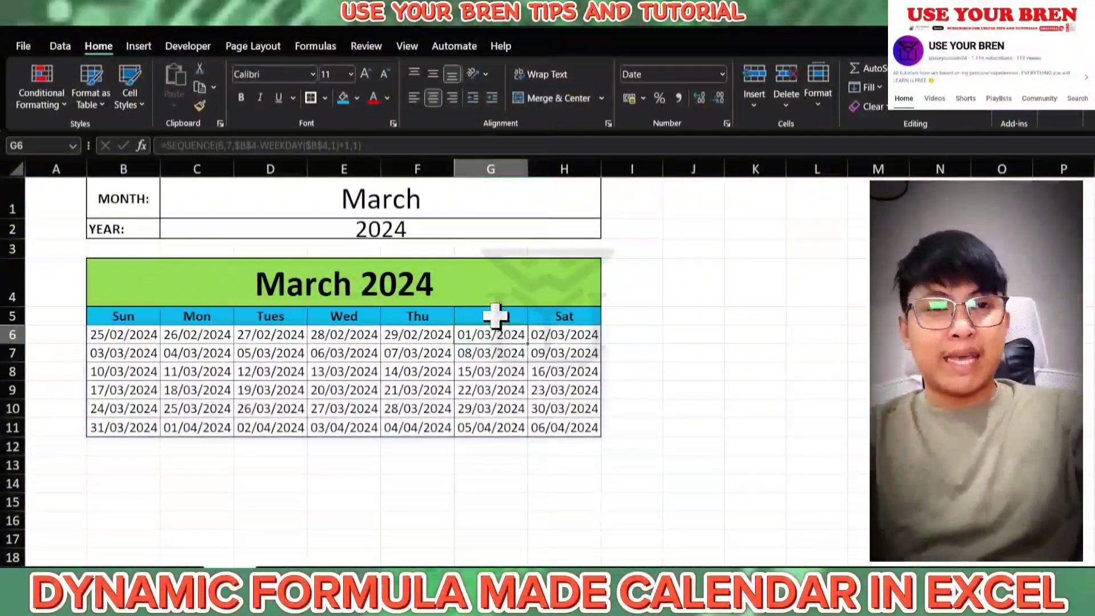
{"action": "left_click", "coordinate": [1061, 603]}
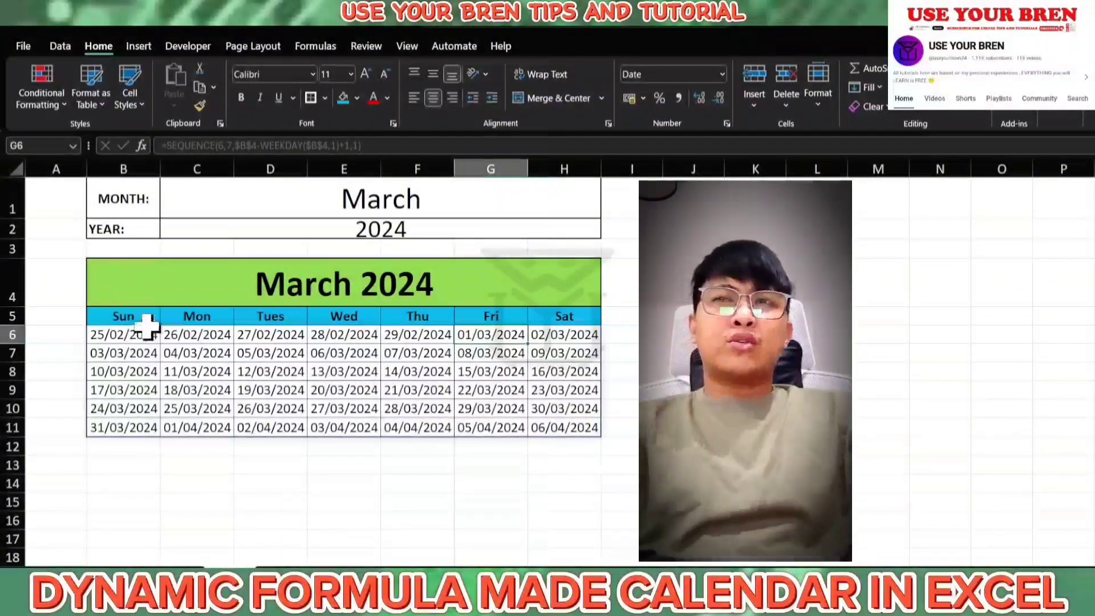
Step: Choose August as the calendar month in C1
{"action": "left_click", "coordinate": [434, 207]}
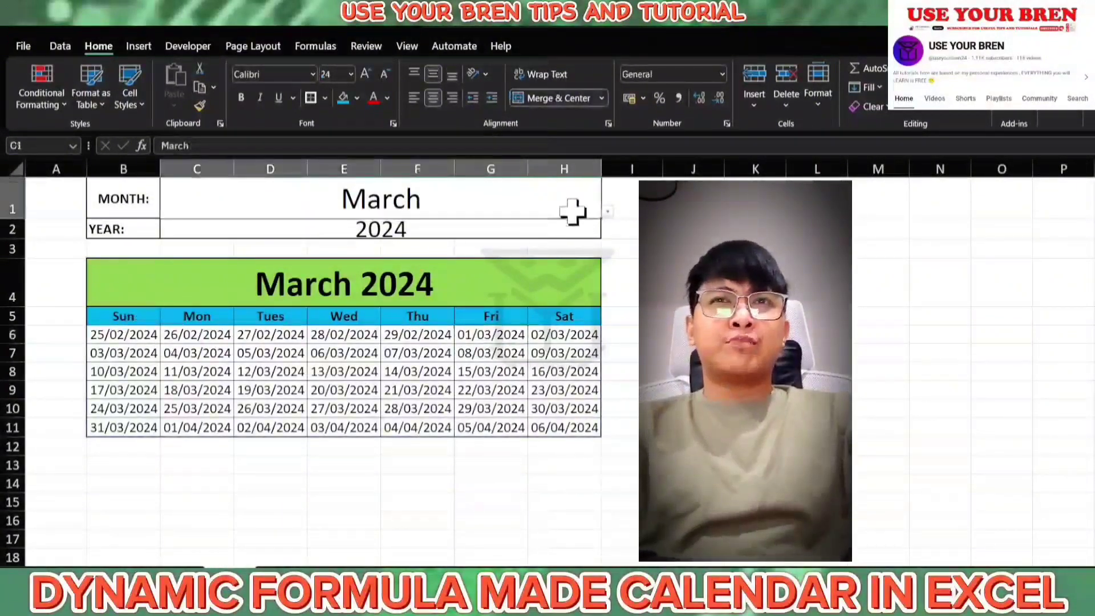
{"action": "left_click", "coordinate": [607, 212]}
{"action": "left_click", "coordinate": [495, 313]}
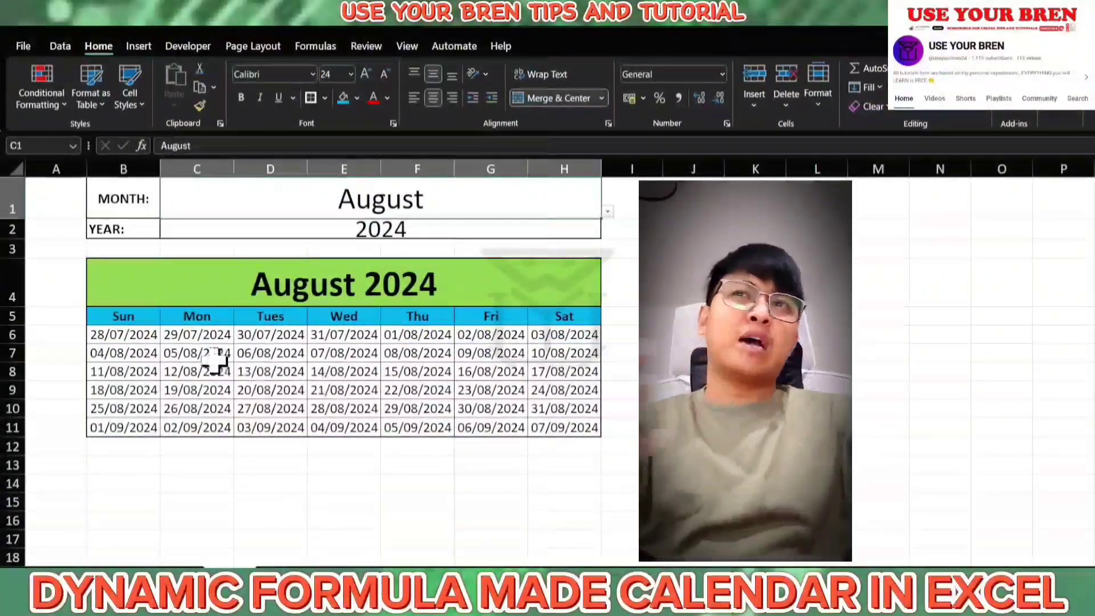
Step: Apply the custom number format D to the calendar grid B6:H11 so only day numbers show
{"action": "left_click_drag", "start_coordinate": [147, 337], "coordinate": [537, 425]}
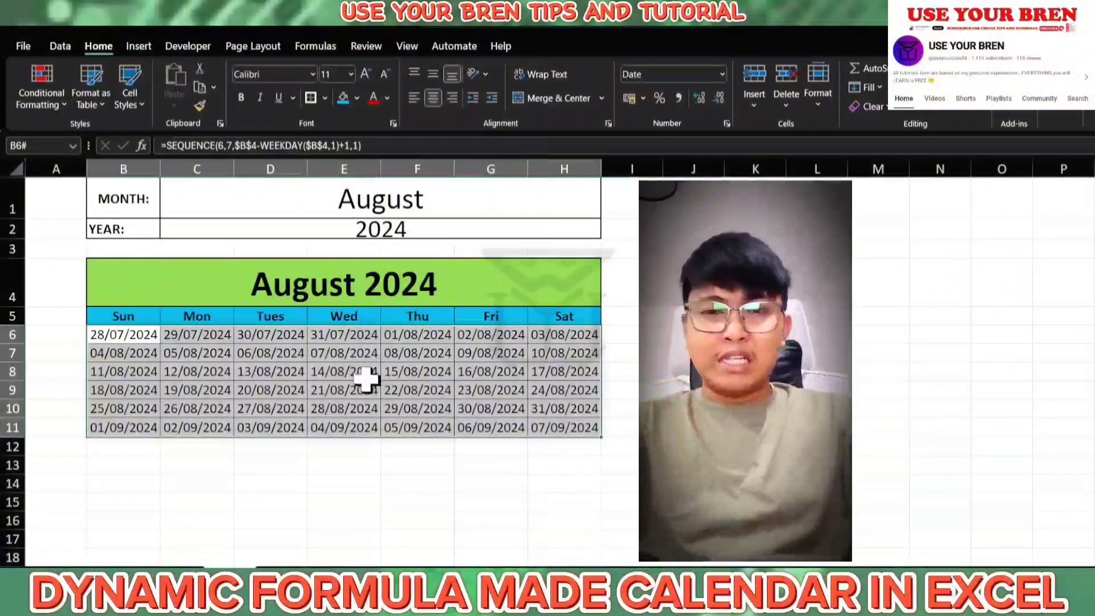
{"action": "key", "text": "ctrl+1"}
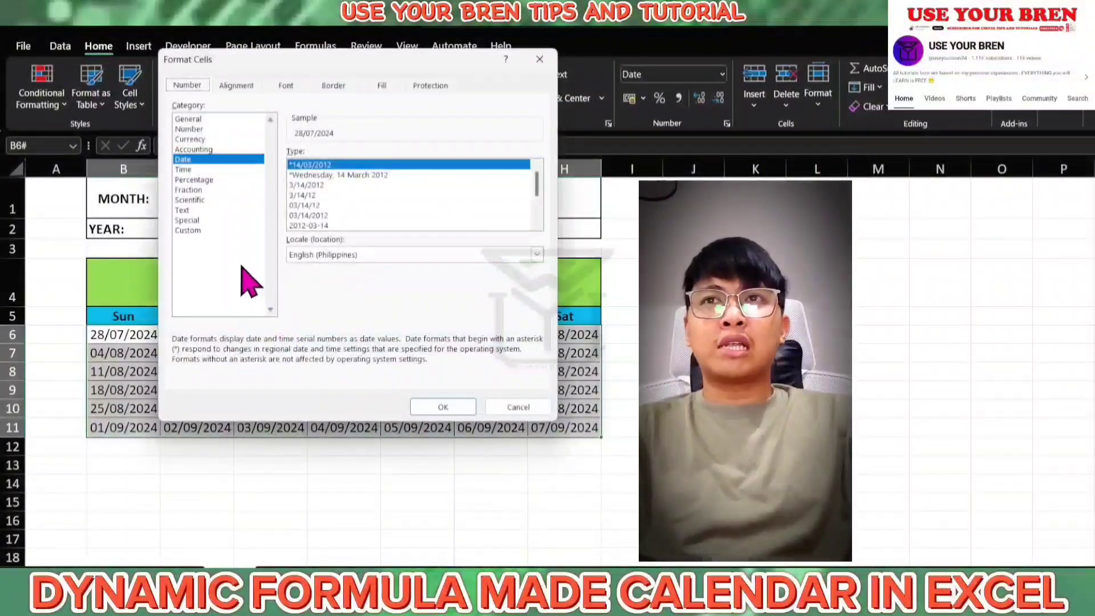
{"action": "left_click", "coordinate": [227, 234]}
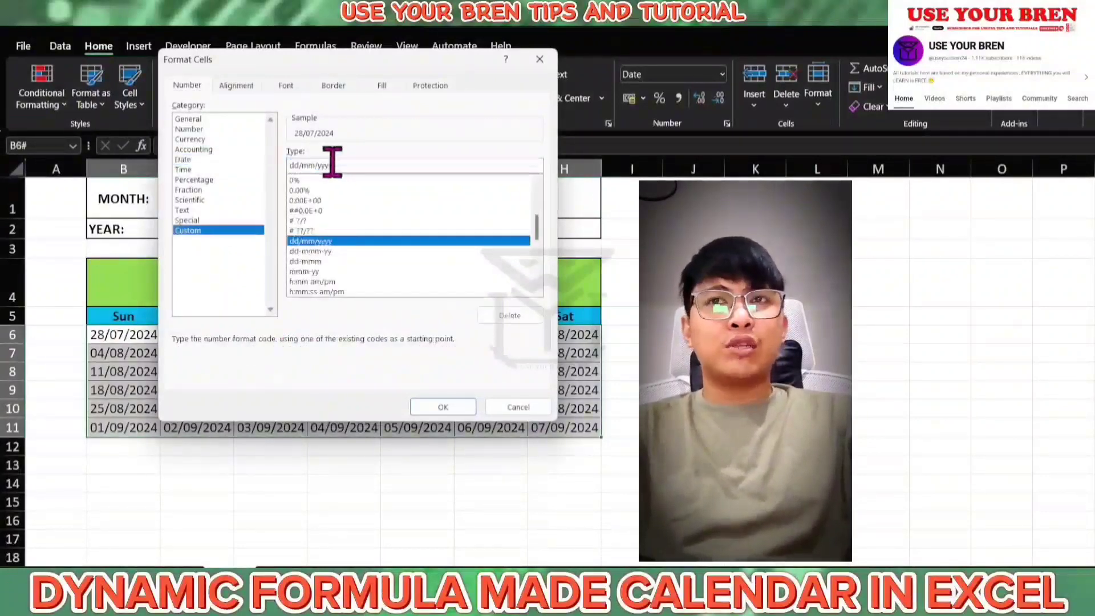
{"action": "left_click_drag", "start_coordinate": [329, 166], "coordinate": [257, 183]}
{"action": "key", "text": "BackSpace"}
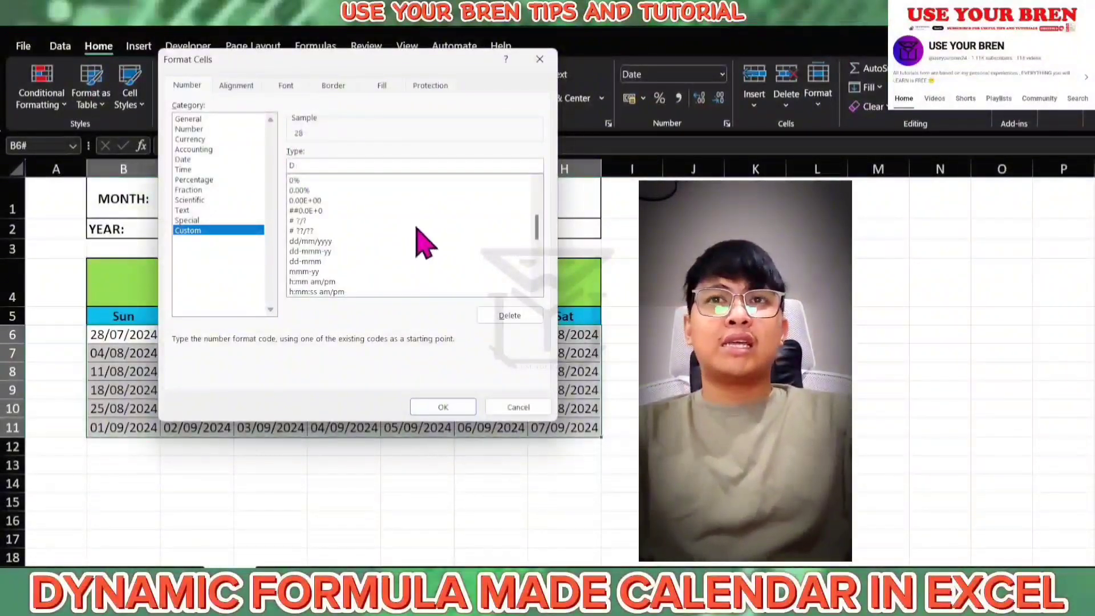
{"action": "left_click", "coordinate": [450, 407]}
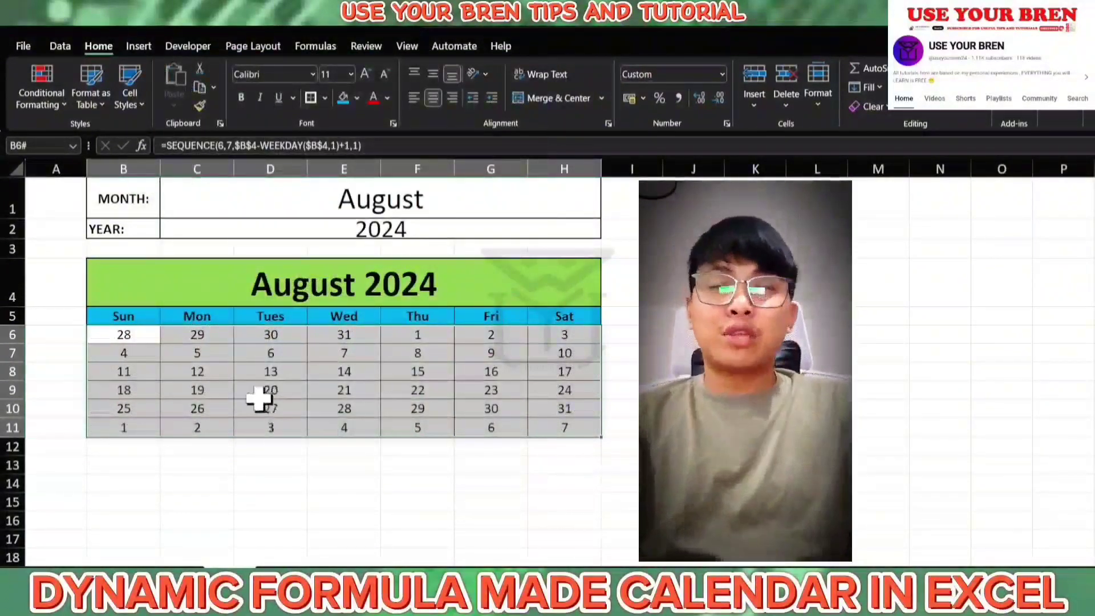
{"action": "left_click_drag", "start_coordinate": [148, 341], "coordinate": [548, 430]}
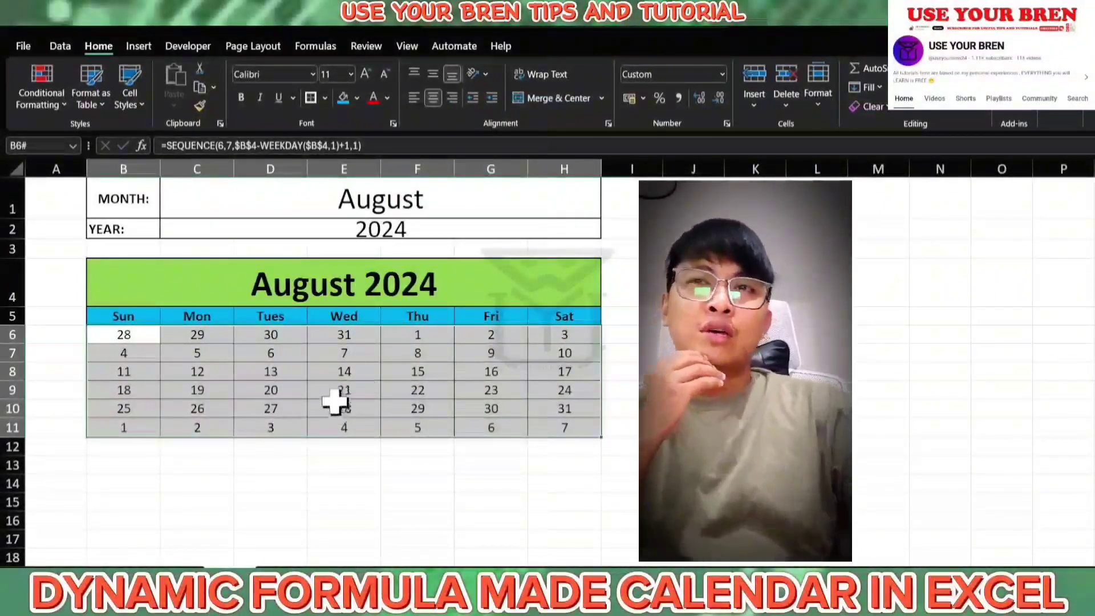
{"action": "left_click", "coordinate": [298, 289]}
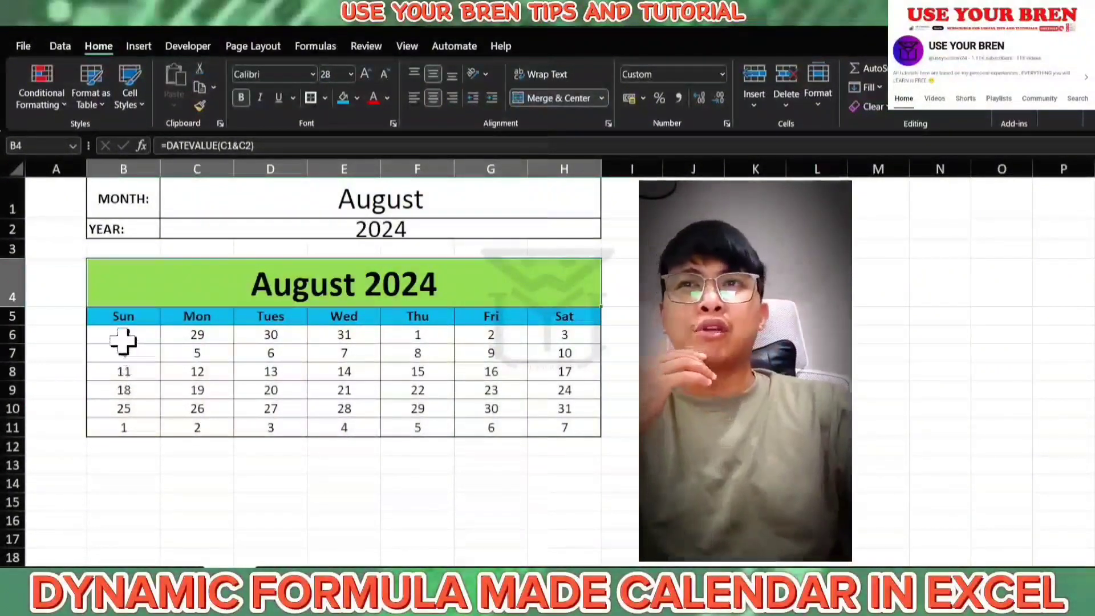
{"action": "left_click_drag", "start_coordinate": [124, 337], "coordinate": [317, 331]}
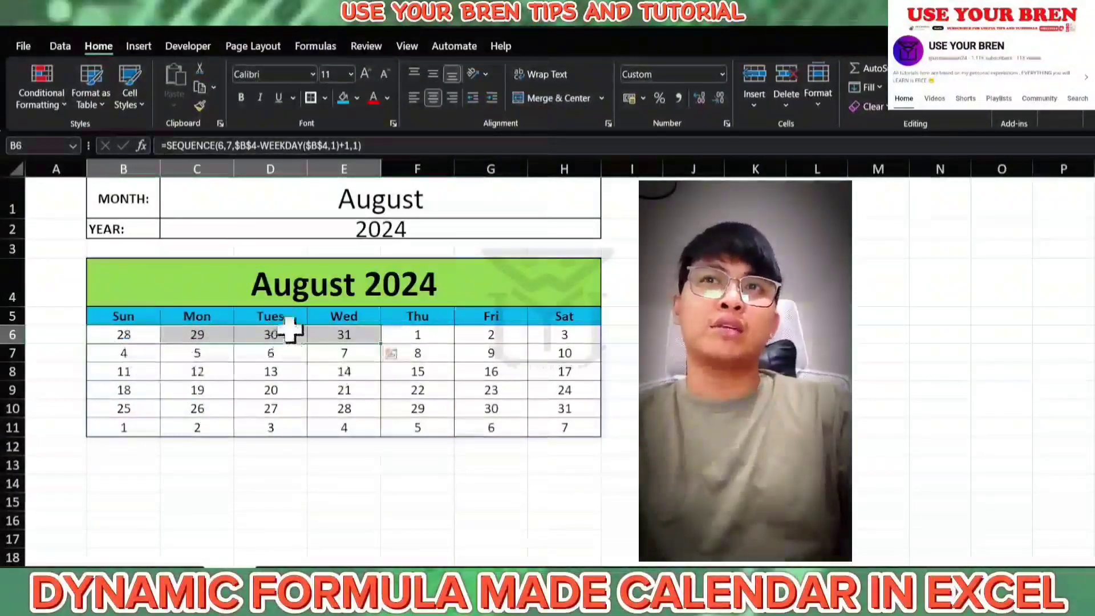
{"action": "left_click_drag", "start_coordinate": [117, 427], "coordinate": [552, 424]}
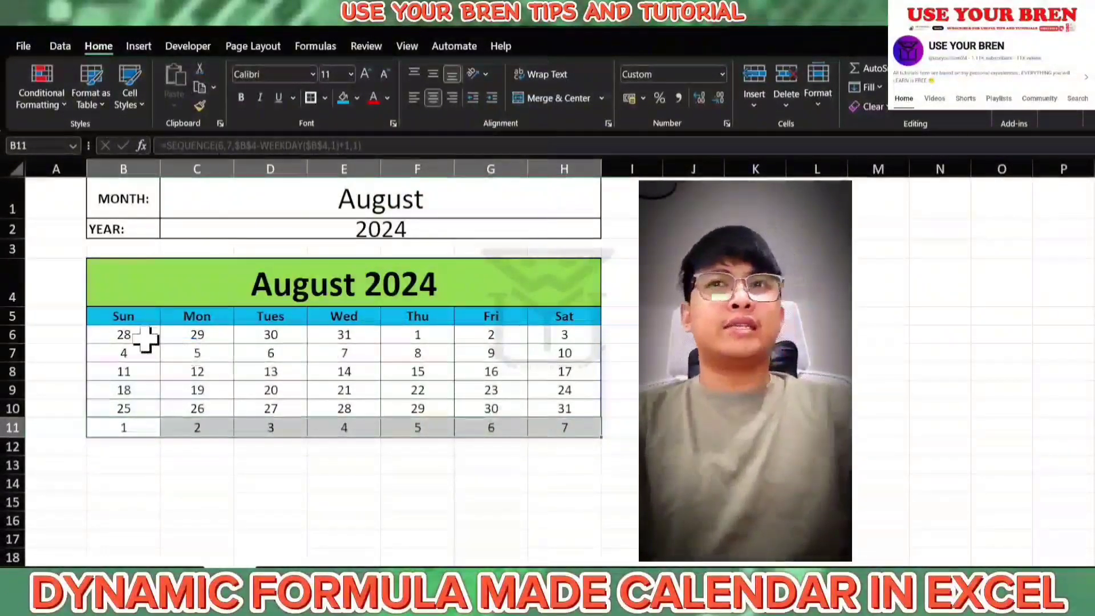
Step: Start a new conditional formatting rule for B6:H11 that uses a formula to determine which cells to format
{"action": "left_click_drag", "start_coordinate": [146, 339], "coordinate": [542, 429]}
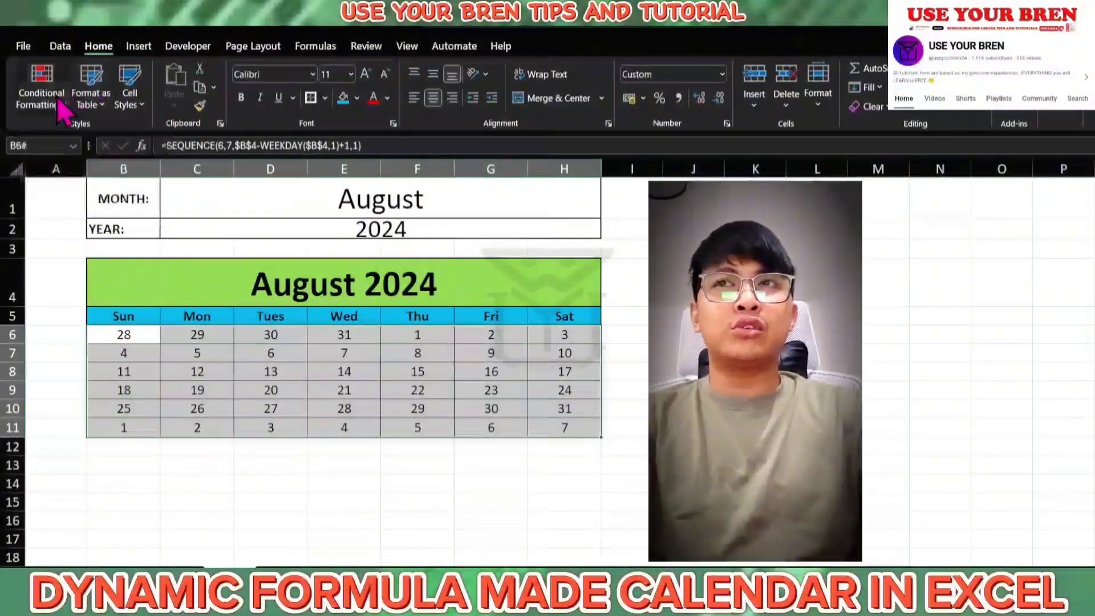
{"action": "left_click", "coordinate": [56, 96]}
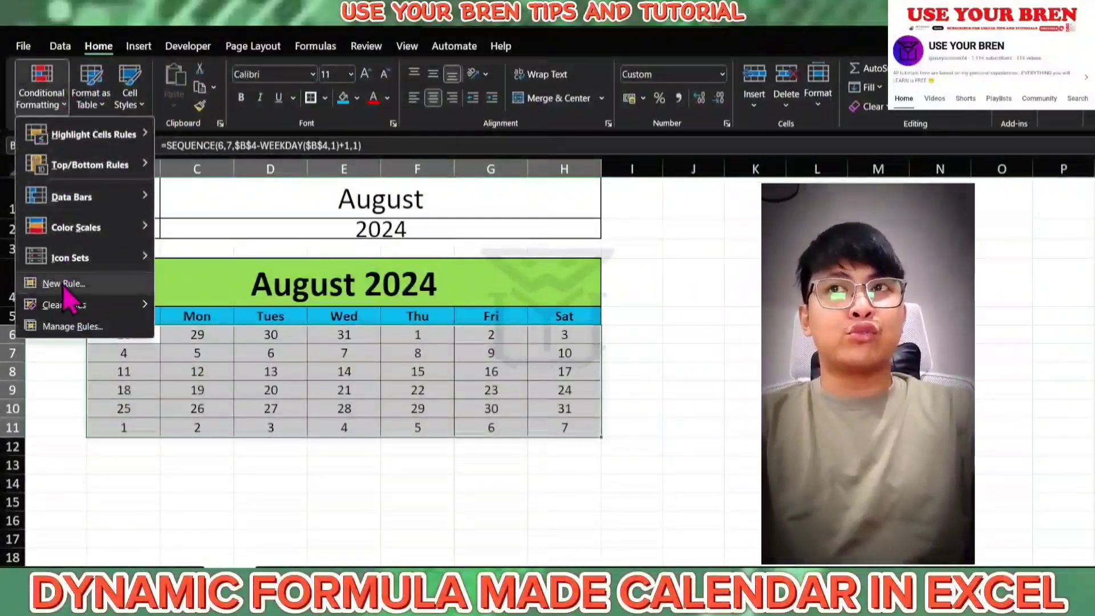
{"action": "left_click", "coordinate": [64, 285]}
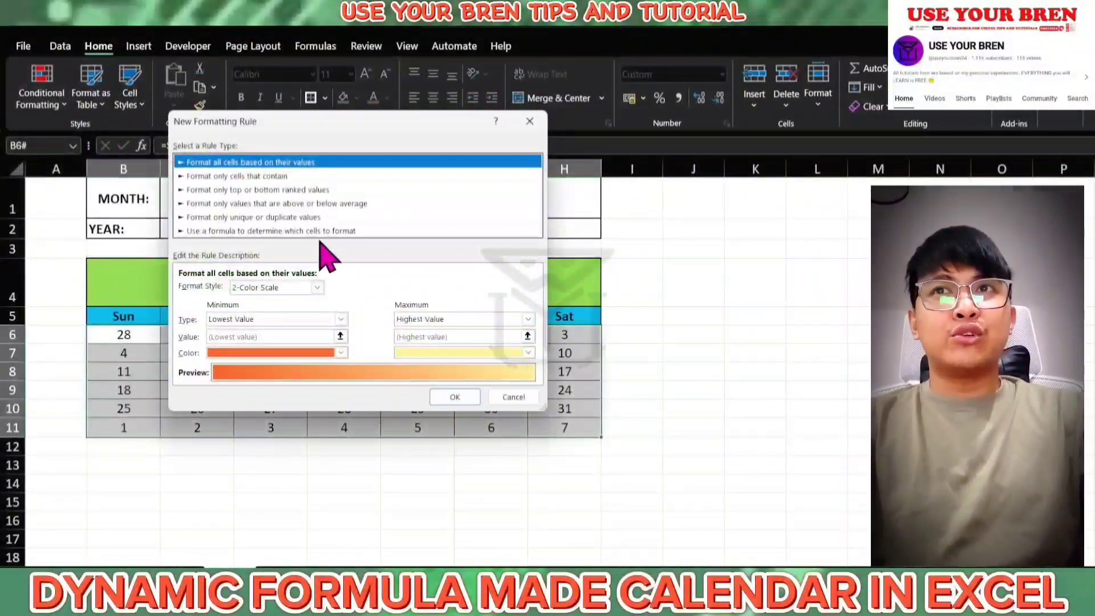
{"action": "left_click", "coordinate": [317, 230]}
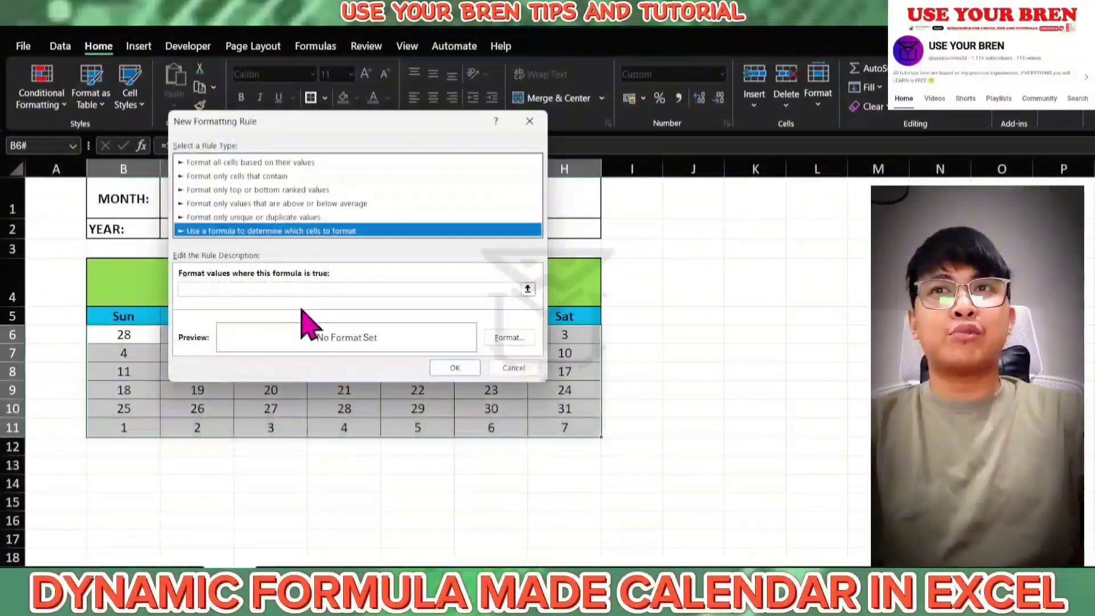
{"action": "left_click_drag", "start_coordinate": [330, 141], "coordinate": [622, 146]}
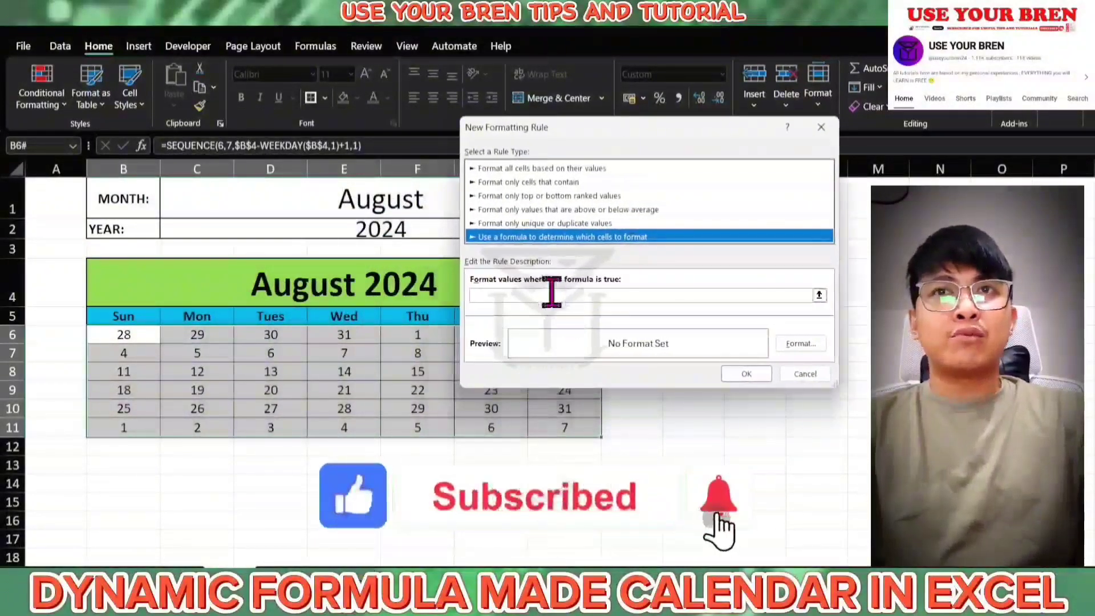
Step: Enter =MONTH(B6)<>MONTH($B$4) as the conditional formatting rule's formula
{"action": "left_click", "coordinate": [551, 294]}
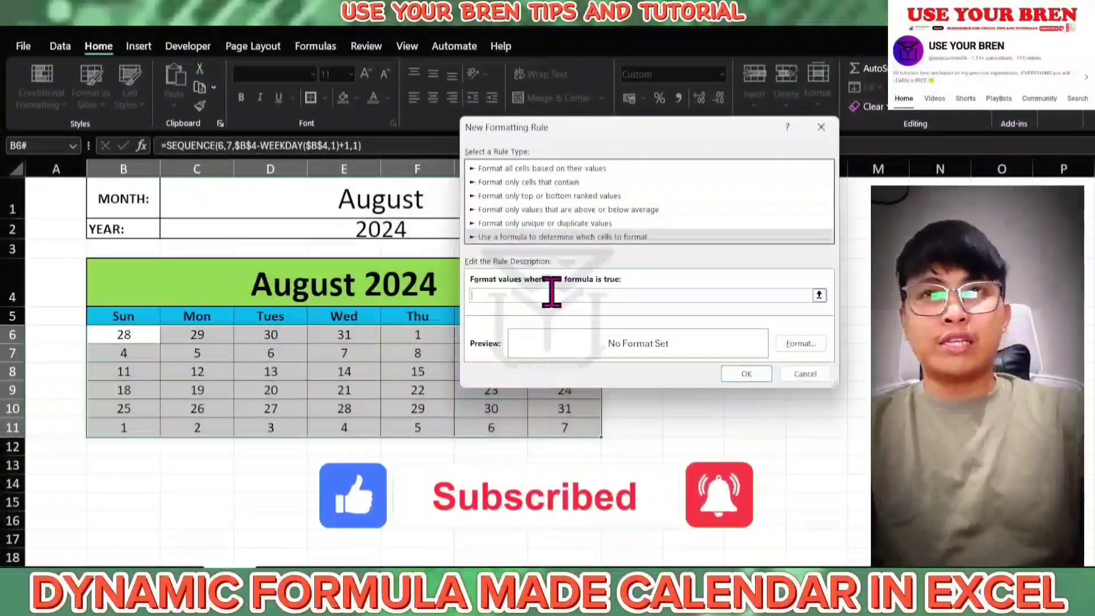
{"action": "type", "text": "=MO"}
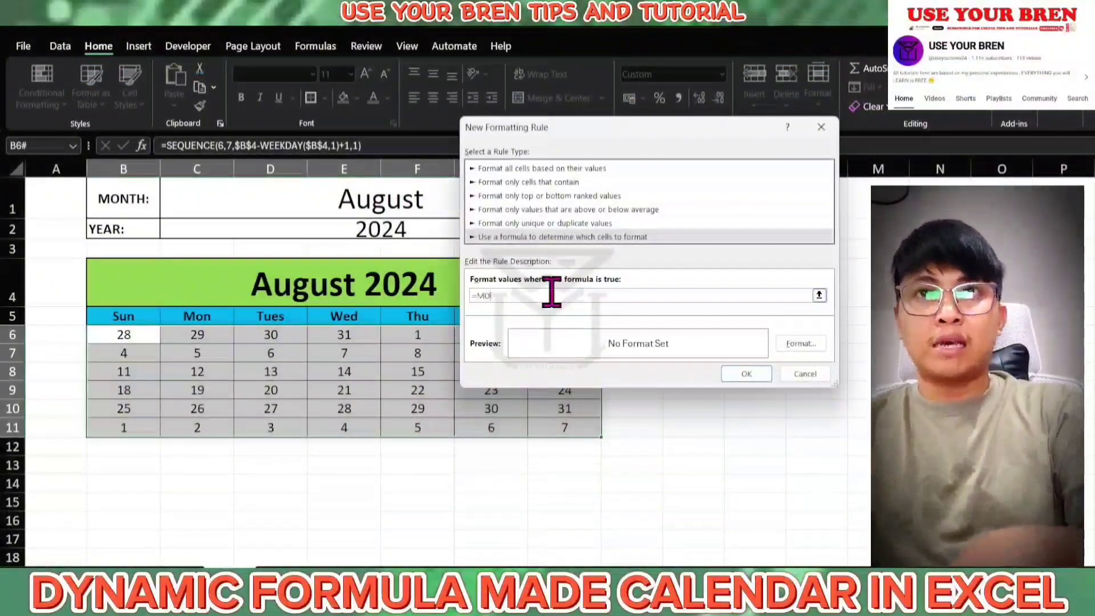
{"action": "type", "text": "NTH("}
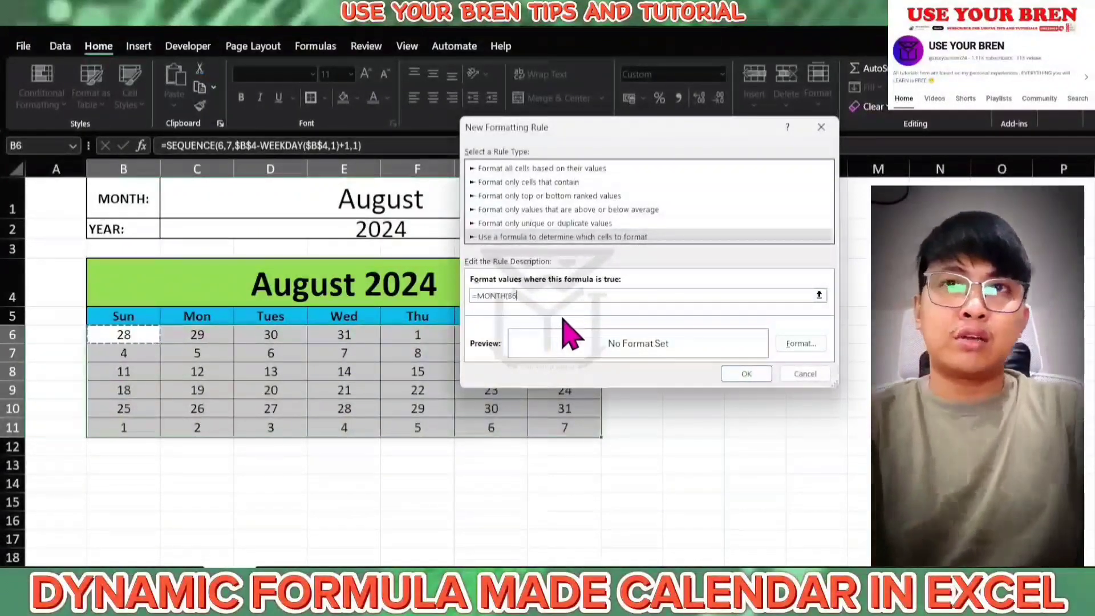
{"action": "type", "text": ")<>MO"}
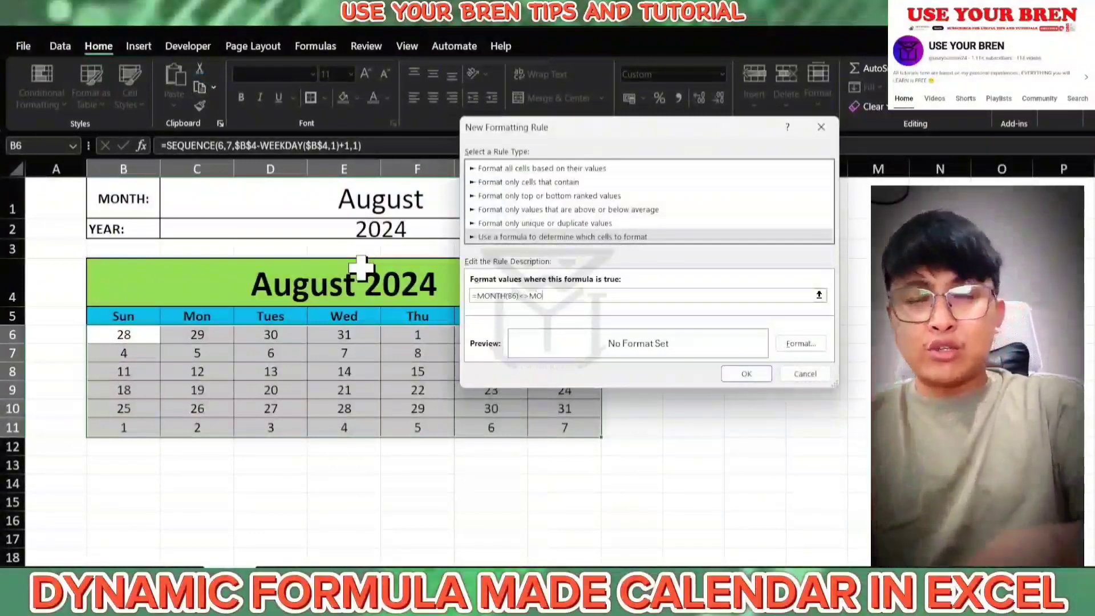
{"action": "type", "text": "H("}
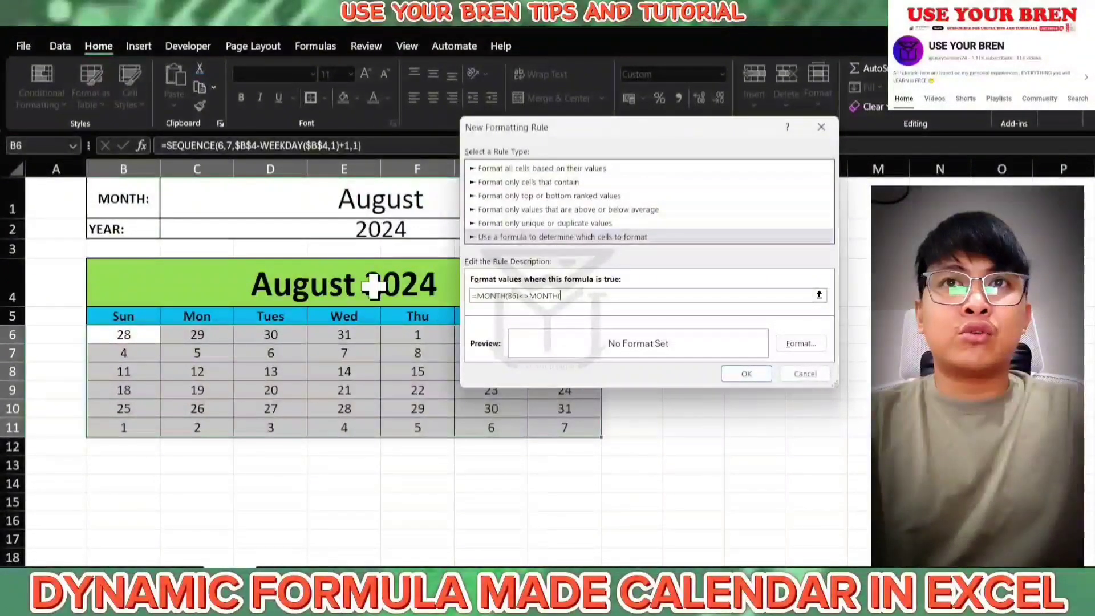
{"action": "left_click", "coordinate": [371, 284]}
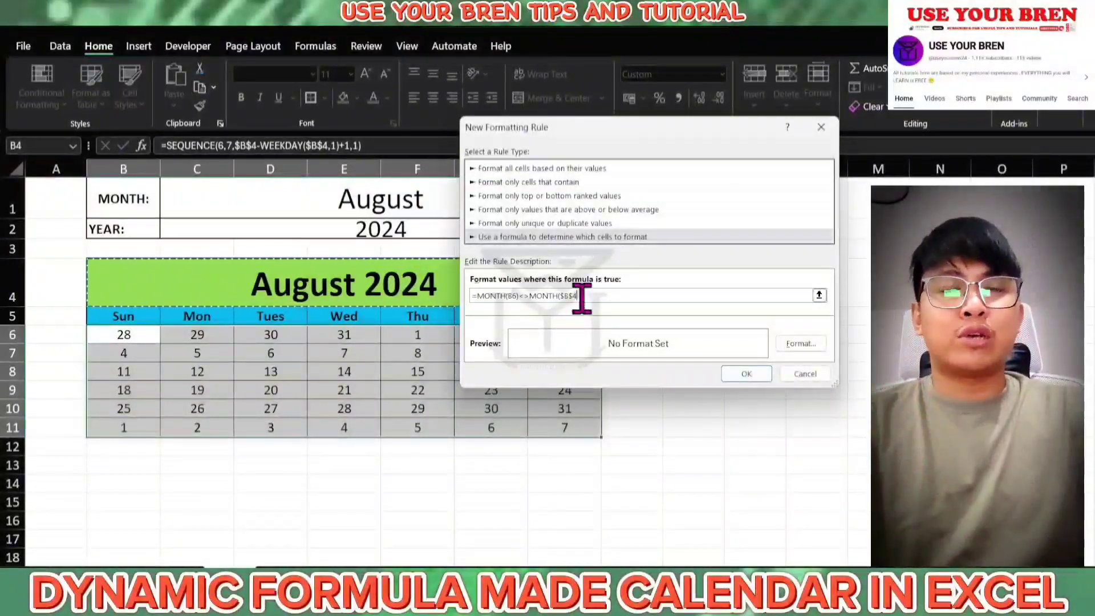
{"action": "type", "text": ")"}
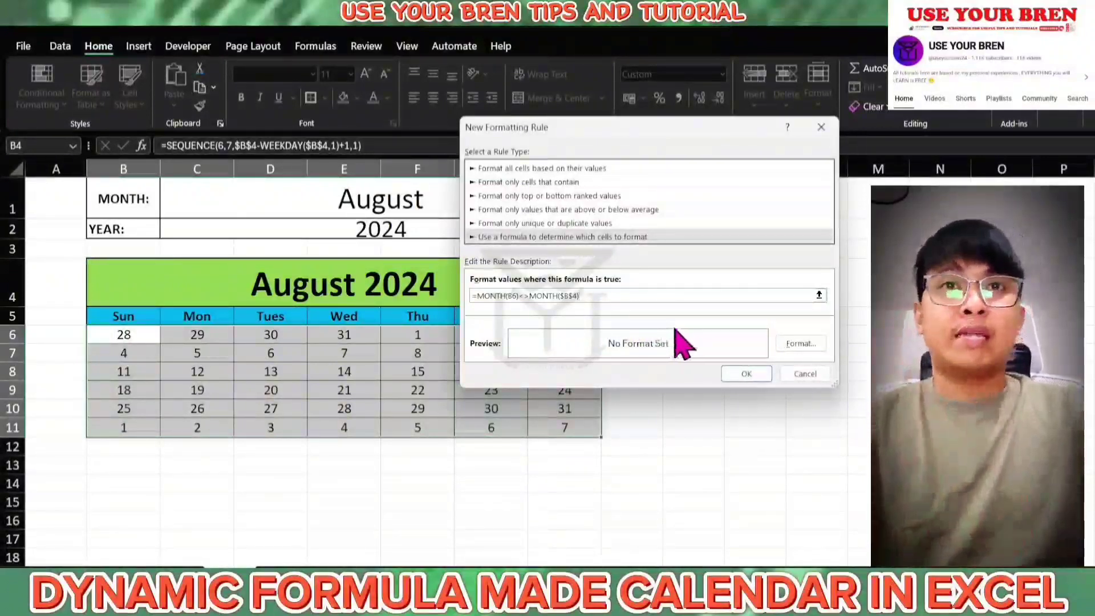
Step: Set the rule's font colour to white and apply the rule to the calendar grid
{"action": "left_click", "coordinate": [793, 347]}
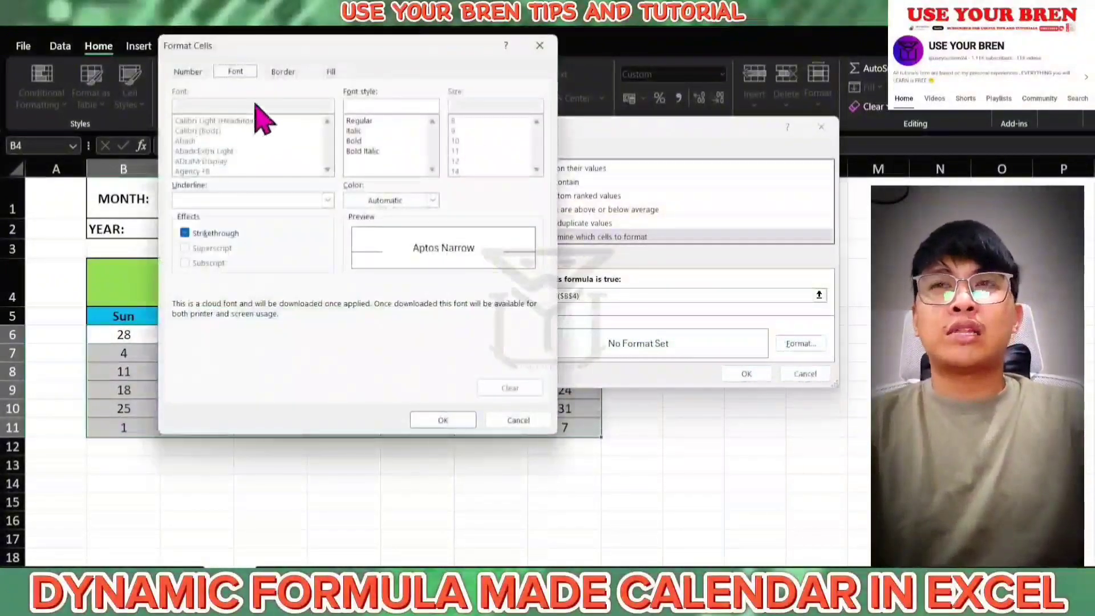
{"action": "left_click", "coordinate": [332, 73]}
{"action": "left_click", "coordinate": [274, 71]}
{"action": "left_click", "coordinate": [235, 72]}
{"action": "left_click", "coordinate": [196, 72]}
{"action": "left_click", "coordinate": [241, 74]}
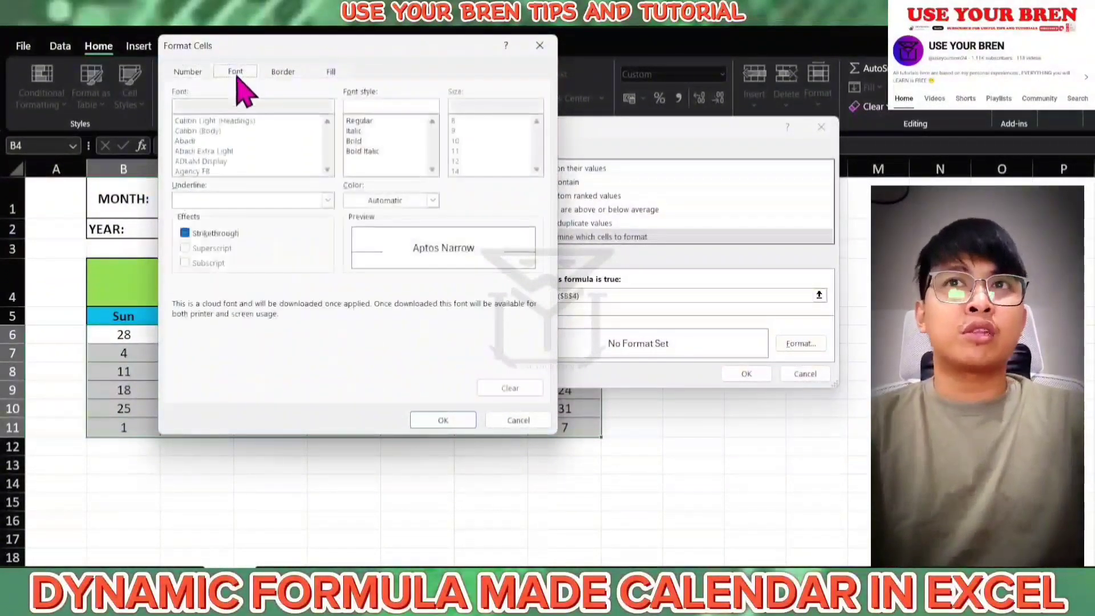
{"action": "left_click", "coordinate": [431, 201]}
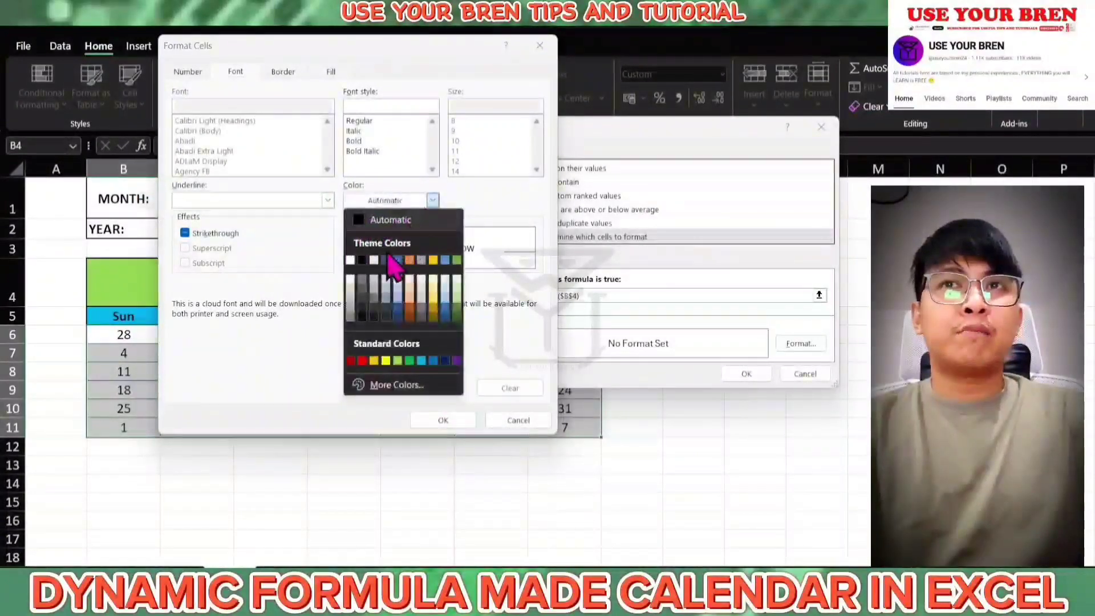
{"action": "left_click", "coordinate": [350, 260]}
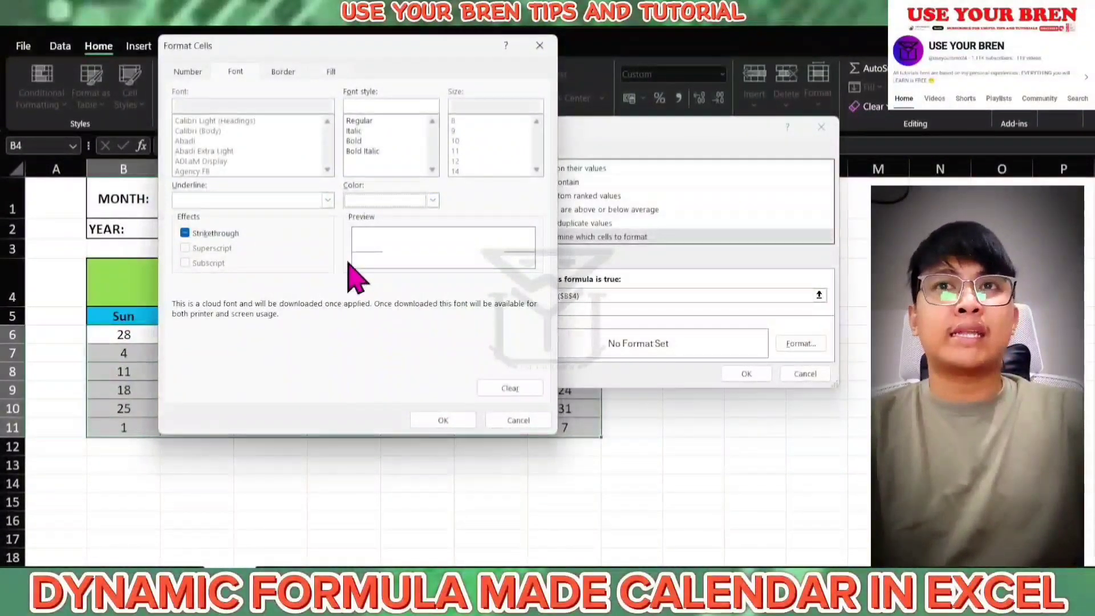
{"action": "left_click", "coordinate": [443, 421]}
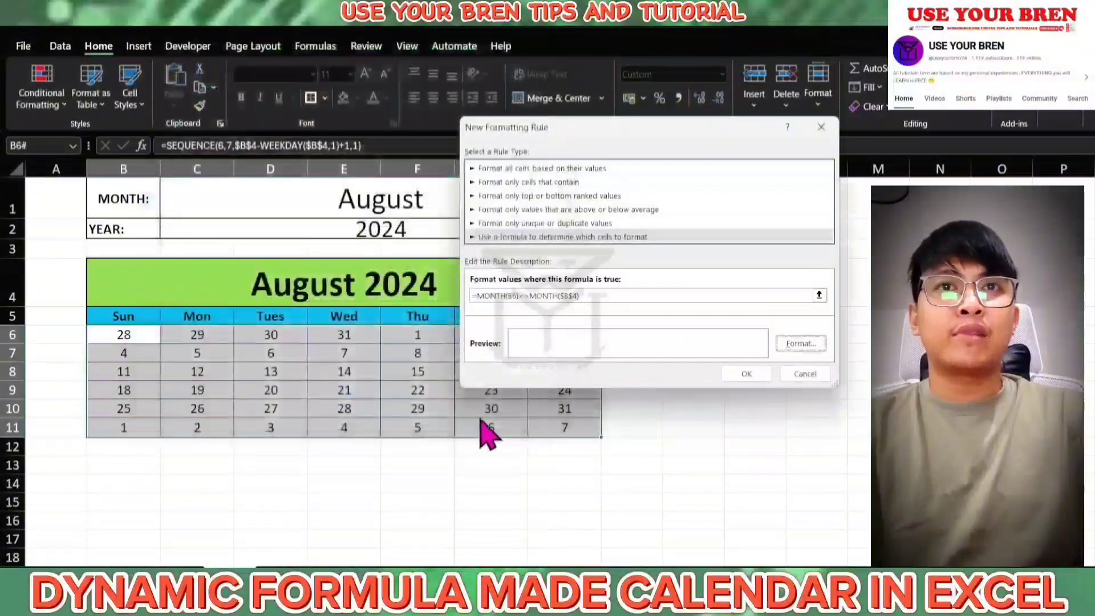
{"action": "left_click", "coordinate": [752, 373]}
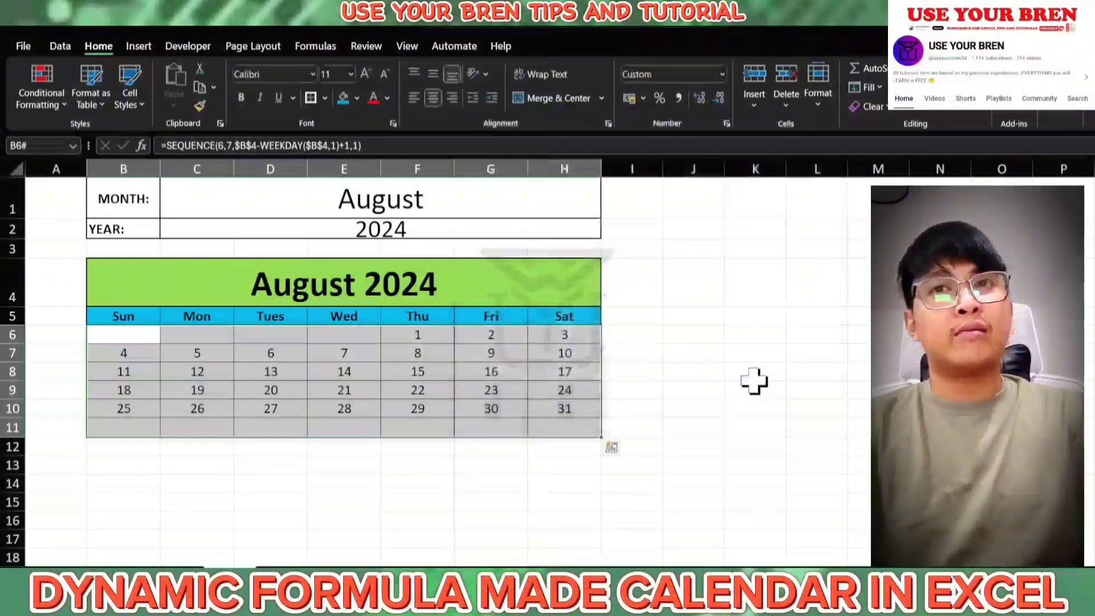
{"action": "left_click", "coordinate": [755, 371]}
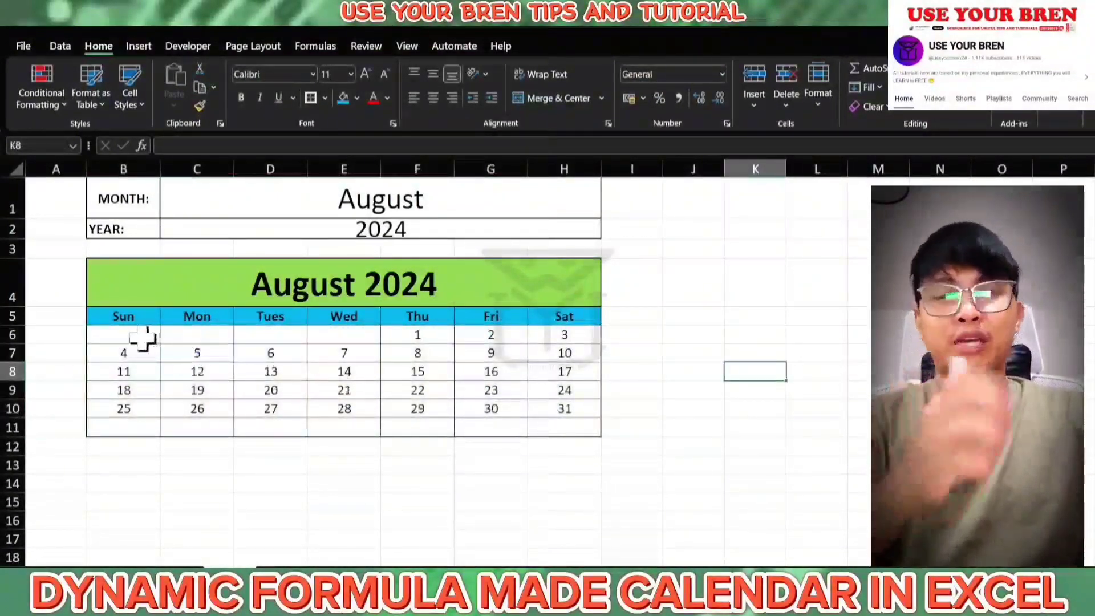
Step: Test the calendar by switching the month in C1 to January, February, March and finally April
{"action": "left_click", "coordinate": [276, 279]}
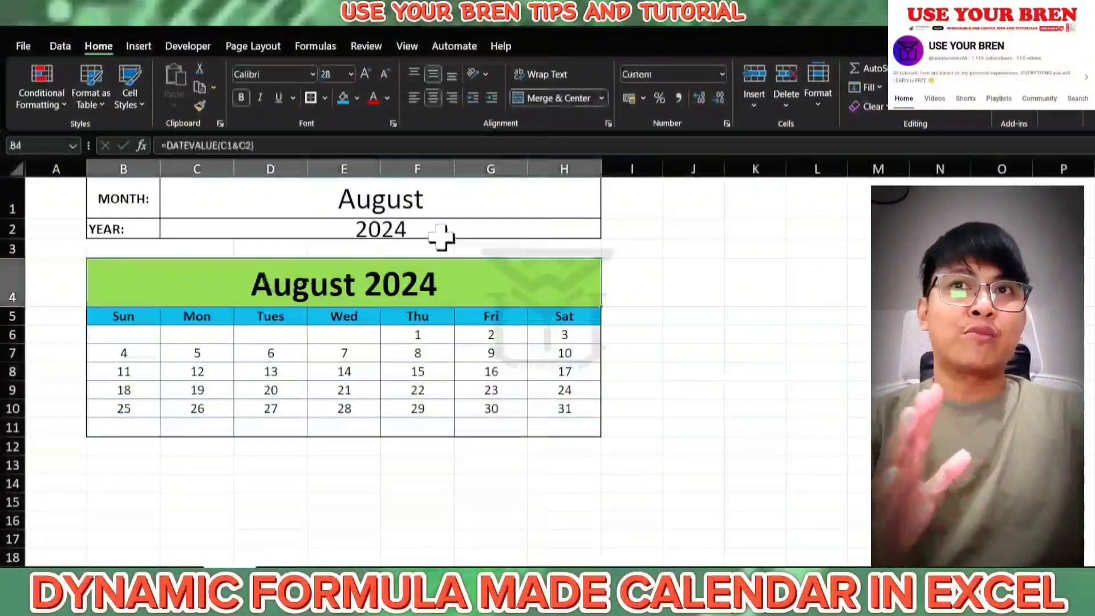
{"action": "left_click", "coordinate": [471, 208]}
{"action": "left_click", "coordinate": [607, 212]}
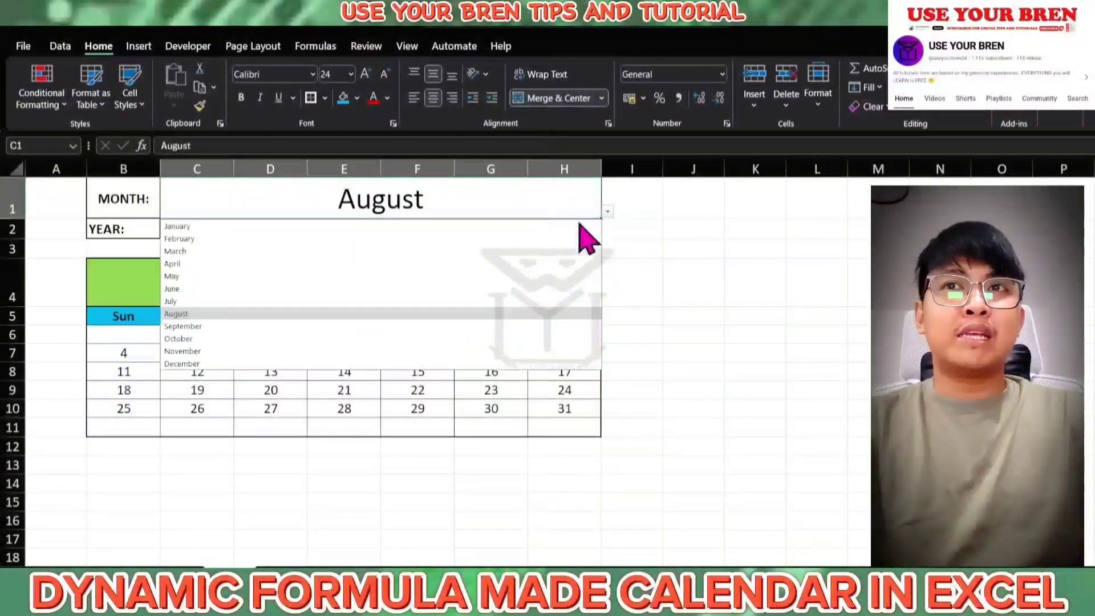
{"action": "left_click", "coordinate": [512, 226]}
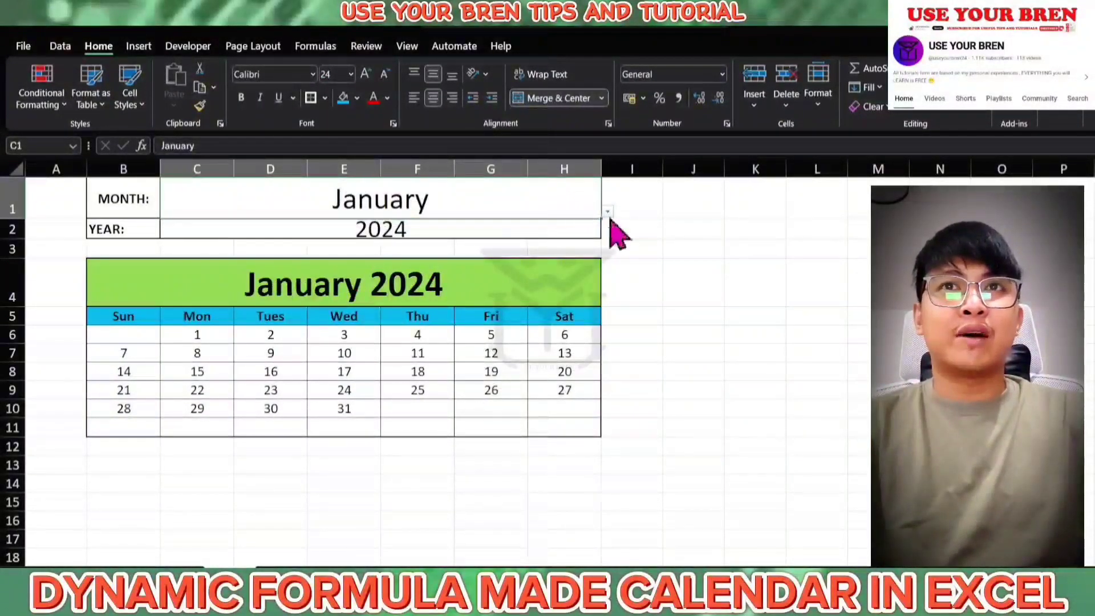
{"action": "left_click", "coordinate": [607, 212]}
{"action": "left_click", "coordinate": [542, 238]}
{"action": "left_click", "coordinate": [607, 212]}
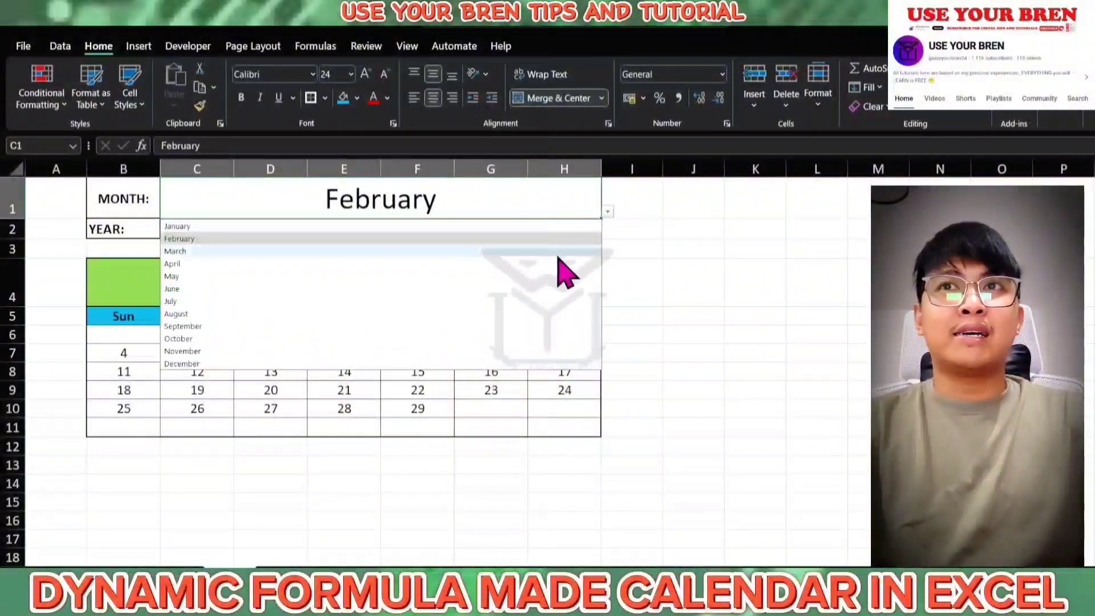
{"action": "left_click", "coordinate": [561, 251]}
{"action": "left_click", "coordinate": [607, 211]}
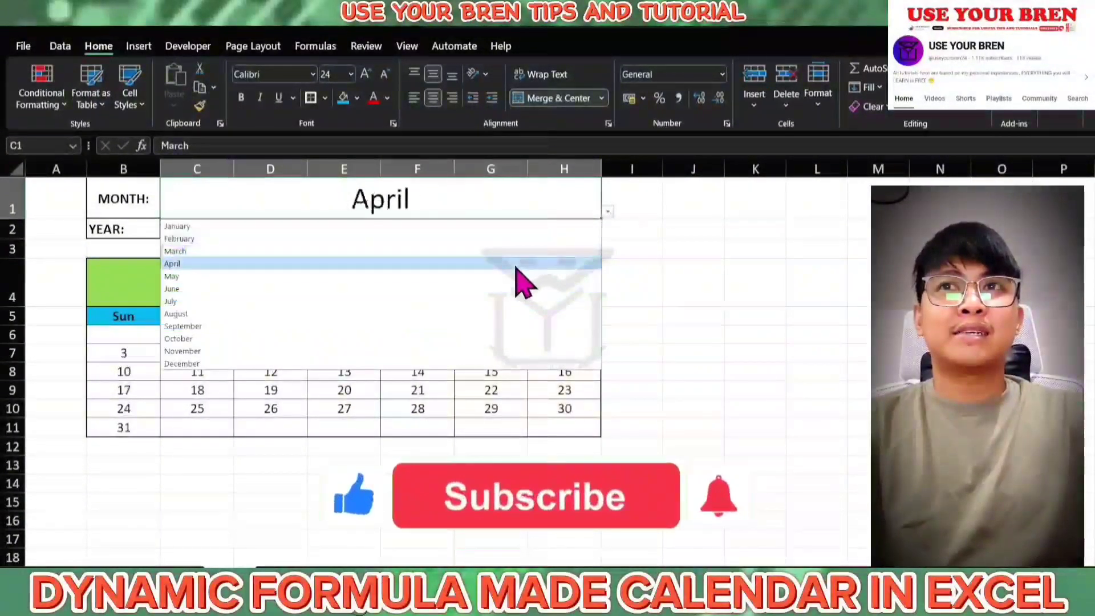
{"action": "left_click", "coordinate": [517, 265]}
{"action": "left_click", "coordinate": [508, 288]}
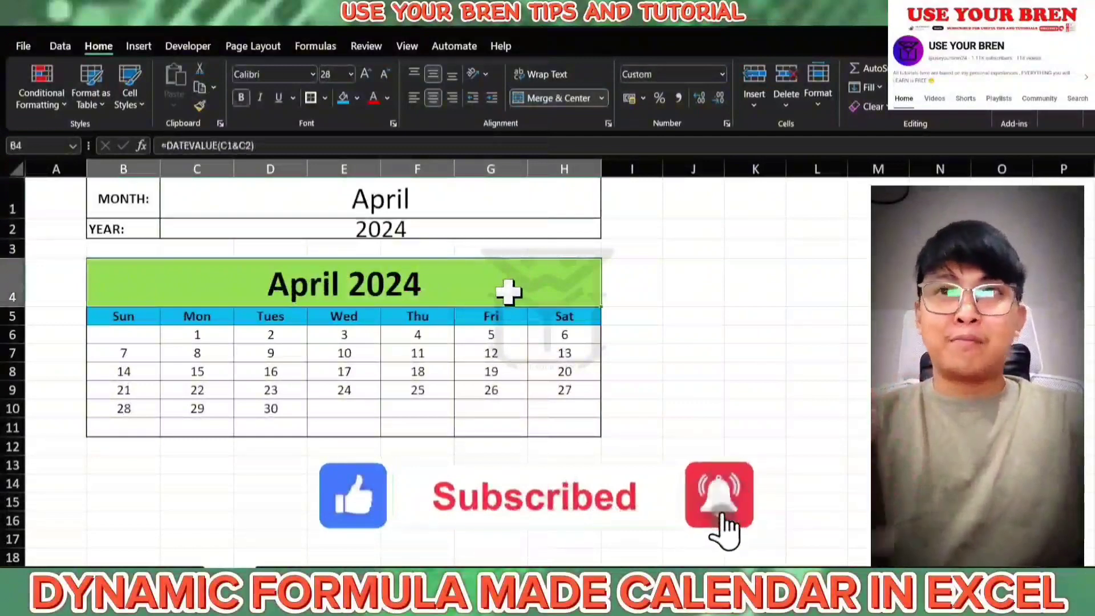